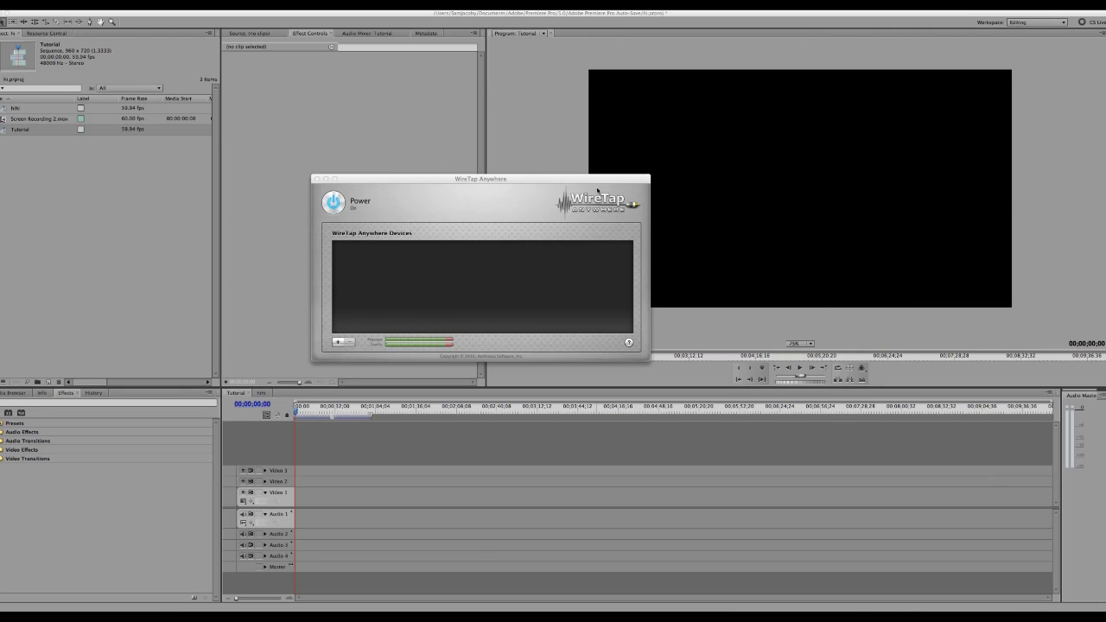
# Reposition the window, add a new virtual device and name it 'Live / Callouts'
pyautogui.moveTo(597, 191); pyautogui.dragTo(626, 194)
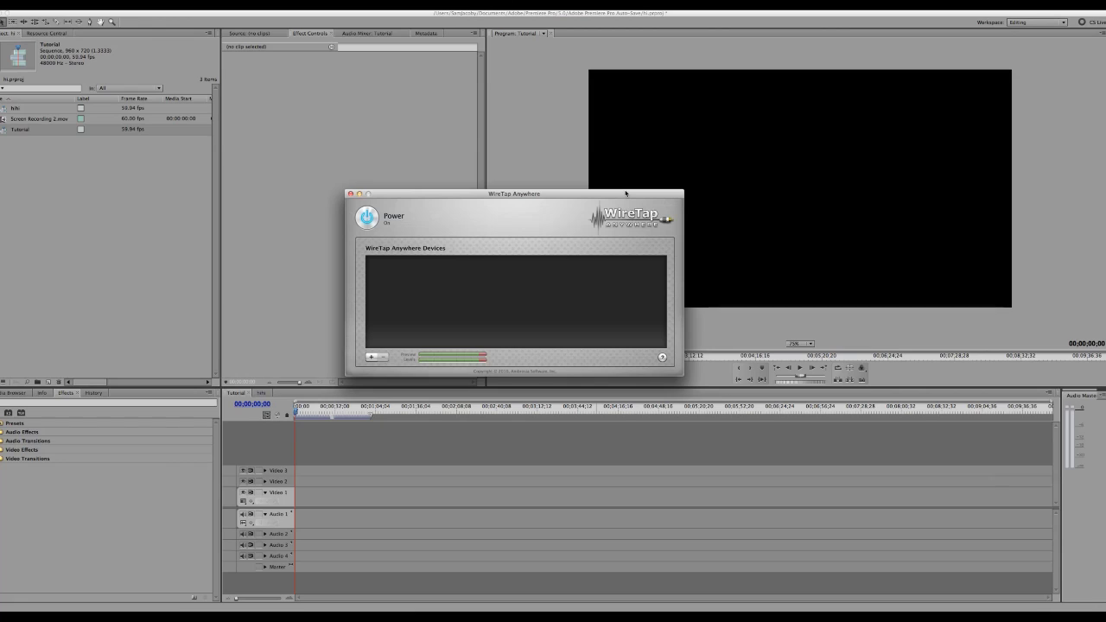
pyautogui.moveTo(626, 194); pyautogui.dragTo(622, 156)
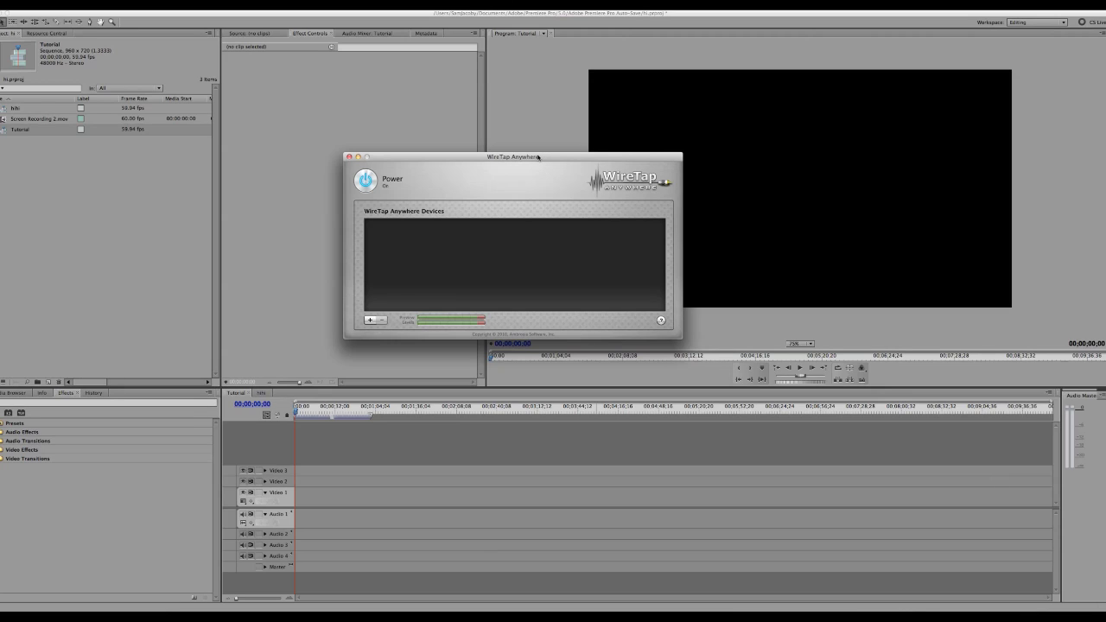
pyautogui.moveTo(533, 157)
pyautogui.mouseDown()
pyautogui.moveTo(572, 173)
pyautogui.moveTo(525, 154)
pyautogui.mouseUp()
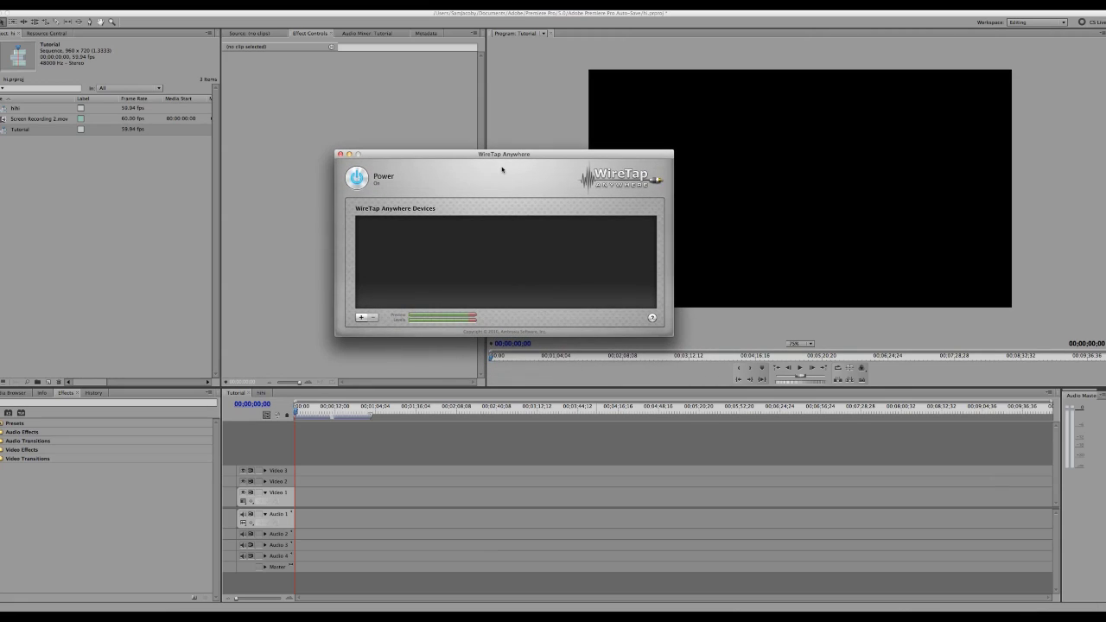
pyautogui.click(361, 317)
pyautogui.doubleClick(397, 227)
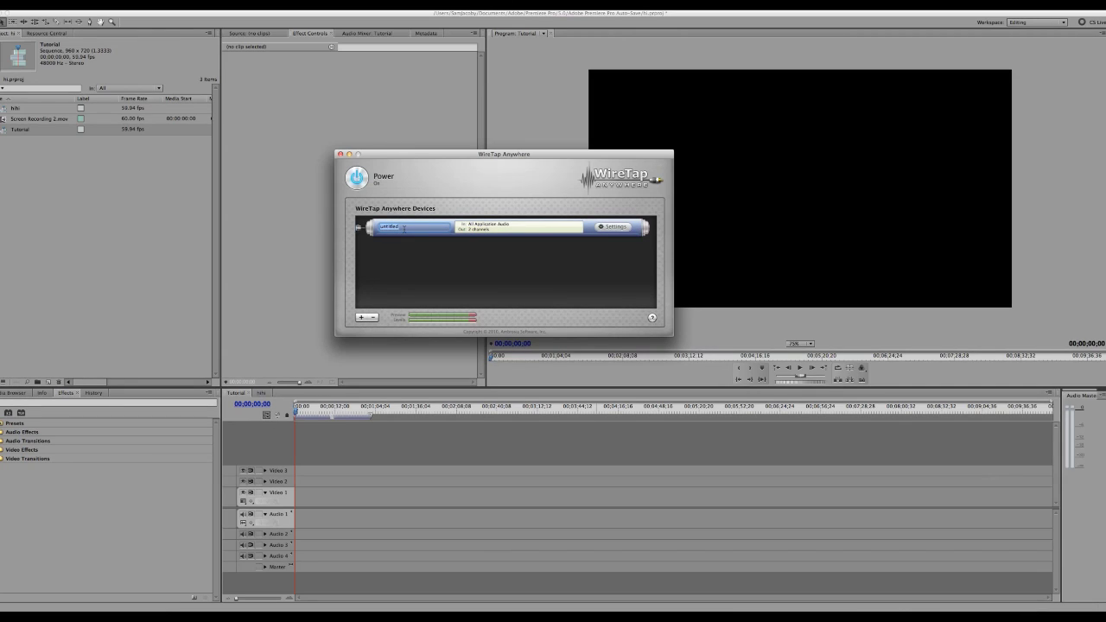
pyautogui.write('Live / Callouts')
pyautogui.press('Return')
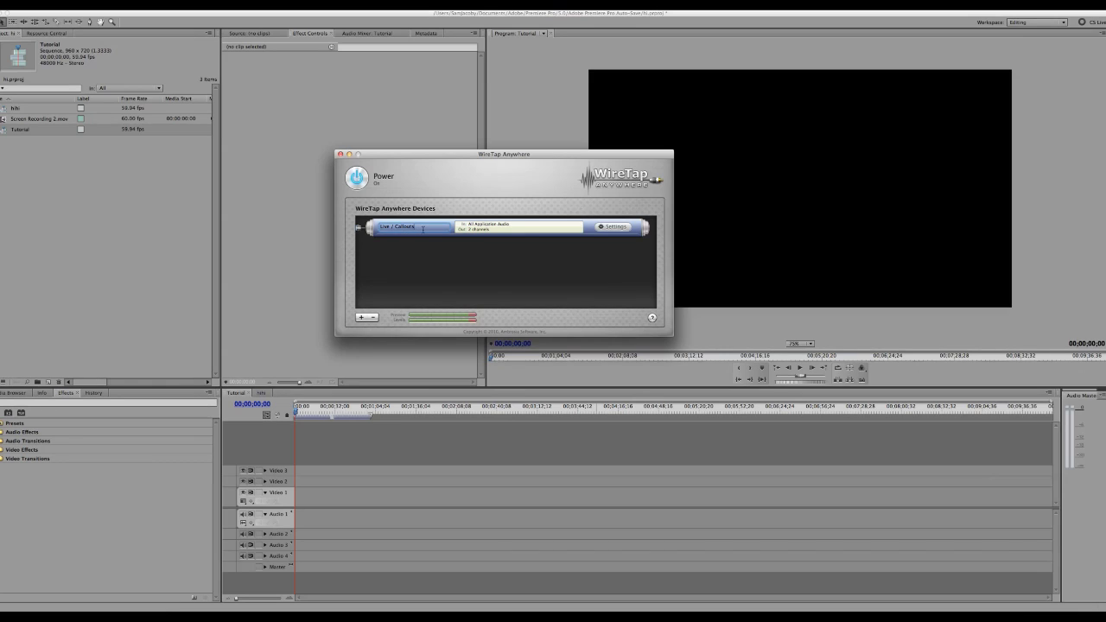
# Rename the device to 'LC / Snowball' and show its settings with source wiring
pyautogui.press('BackSpace')
pyautogui.write('LC / Snowball')
pyautogui.press('Return')
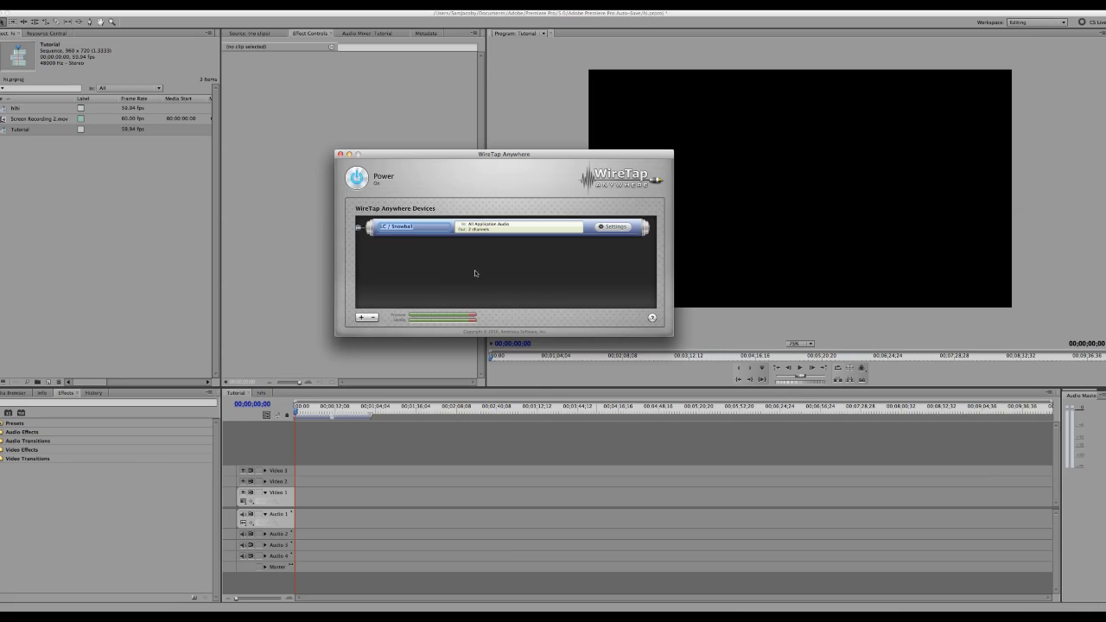
pyautogui.click(613, 227)
pyautogui.click(442, 240)
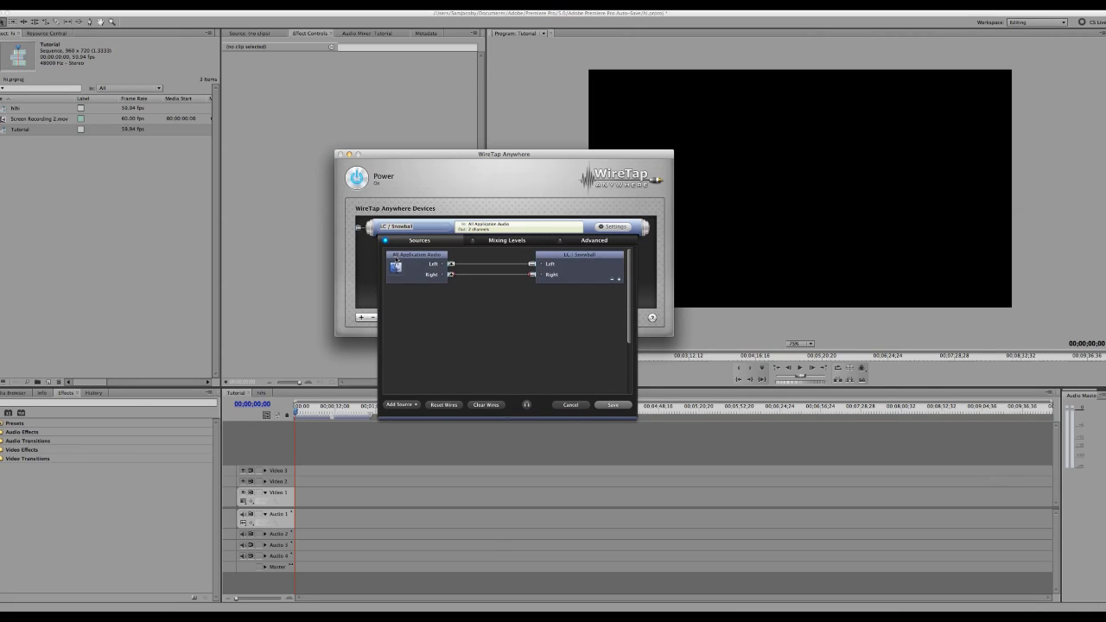
# Add Blue Snowball as a source and remove All Application Audio
pyautogui.click(396, 258)
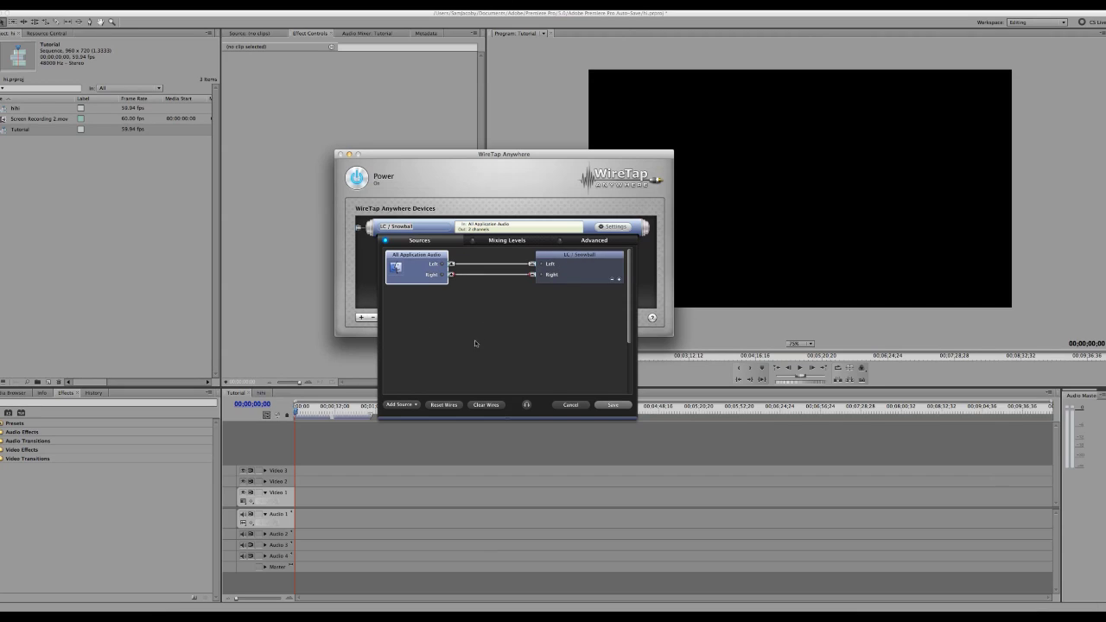
pyautogui.click(481, 405)
pyautogui.click(451, 405)
pyautogui.click(401, 404)
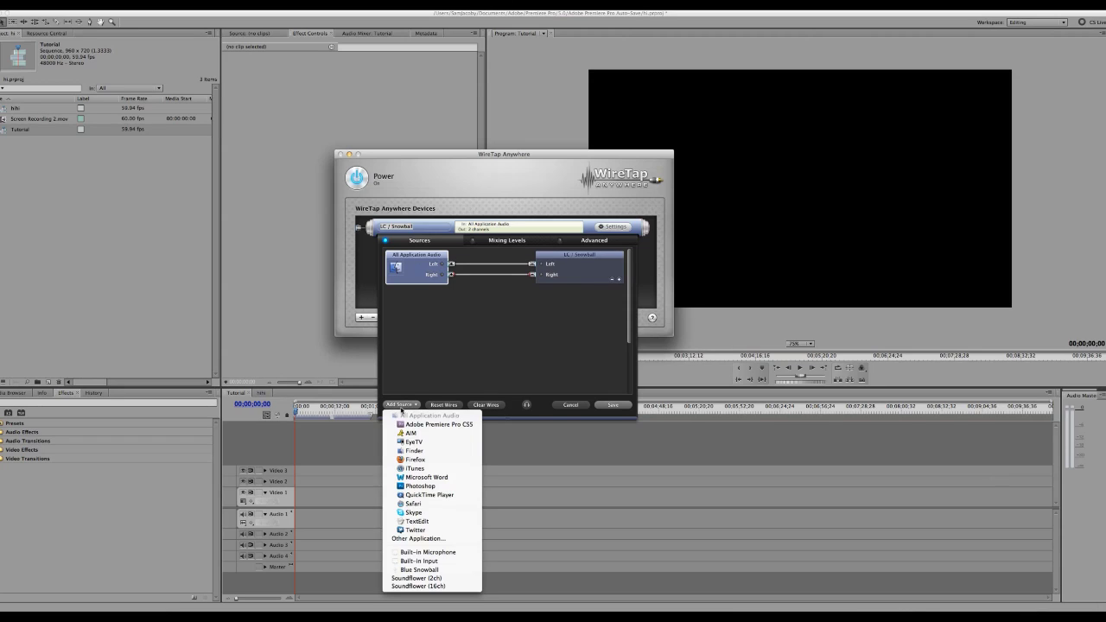
pyautogui.click(440, 571)
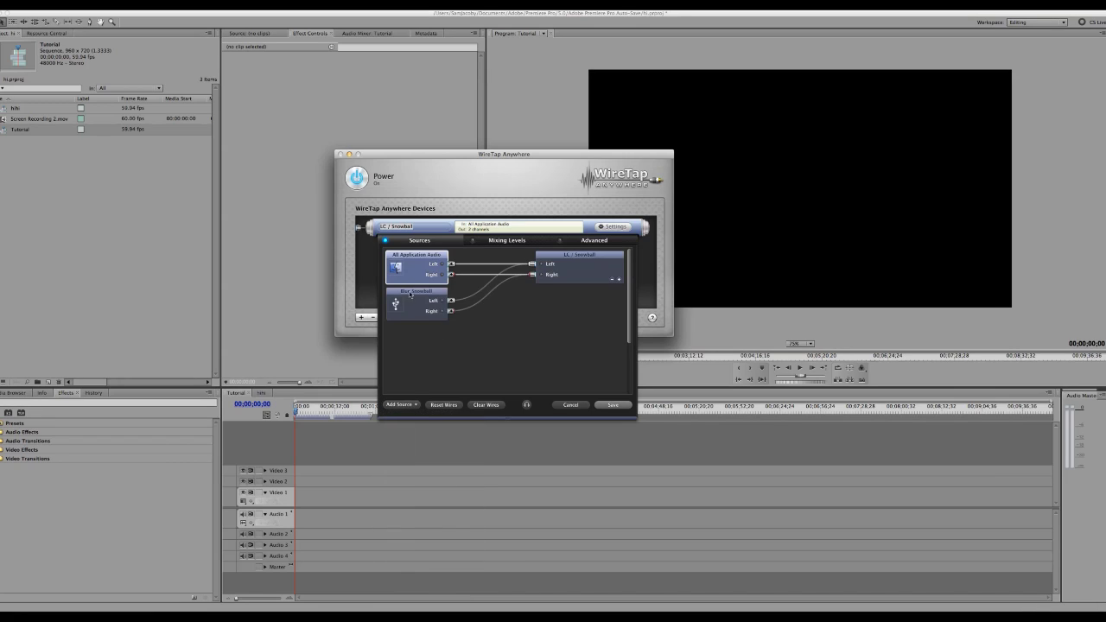
pyautogui.press('Delete')
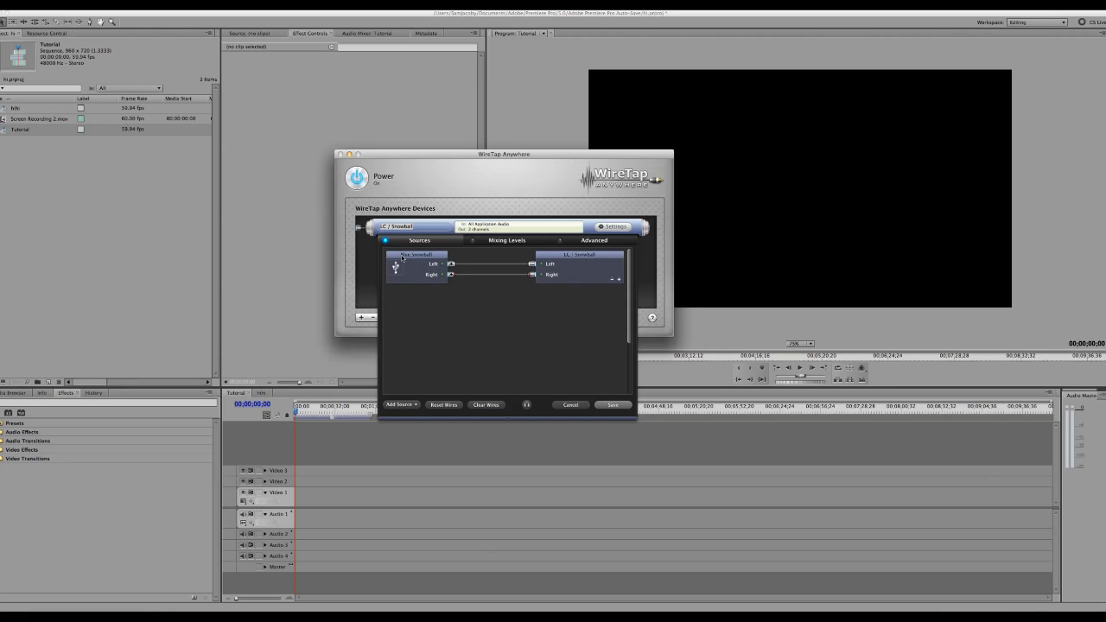
pyautogui.click(408, 256)
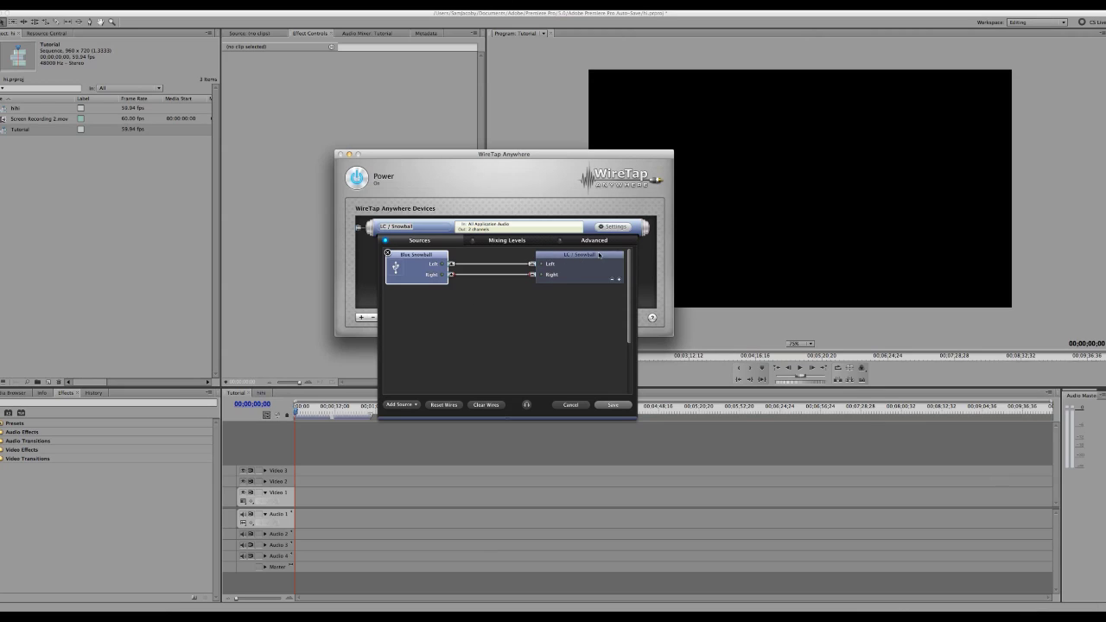
# Add Soundflower (16ch) as a second source for LC / Snowball
pyautogui.click(416, 404)
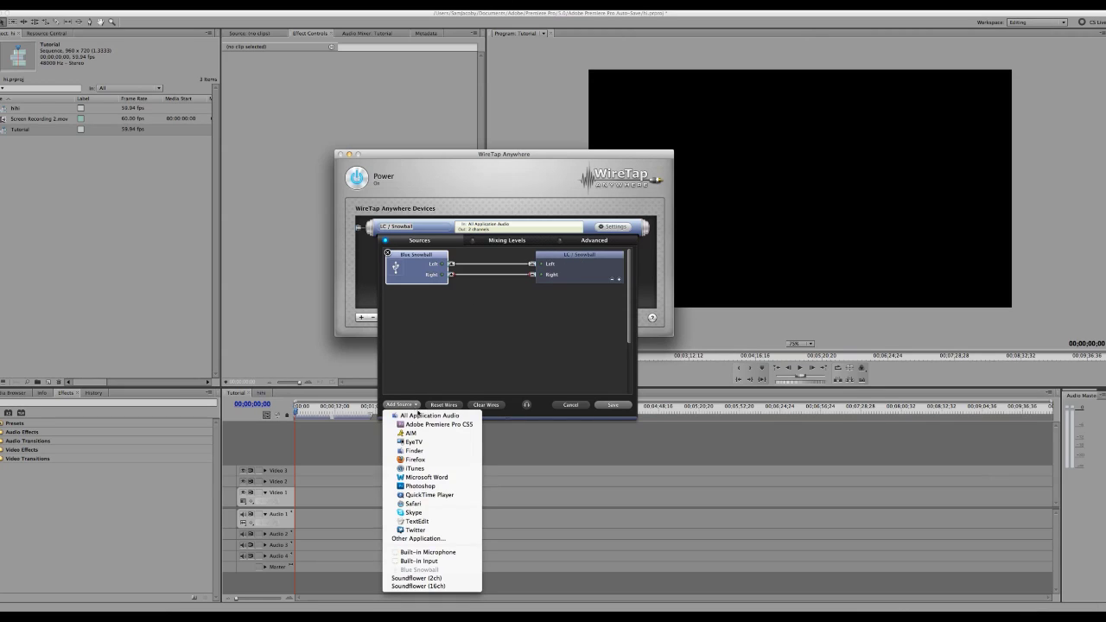
pyautogui.click(416, 587)
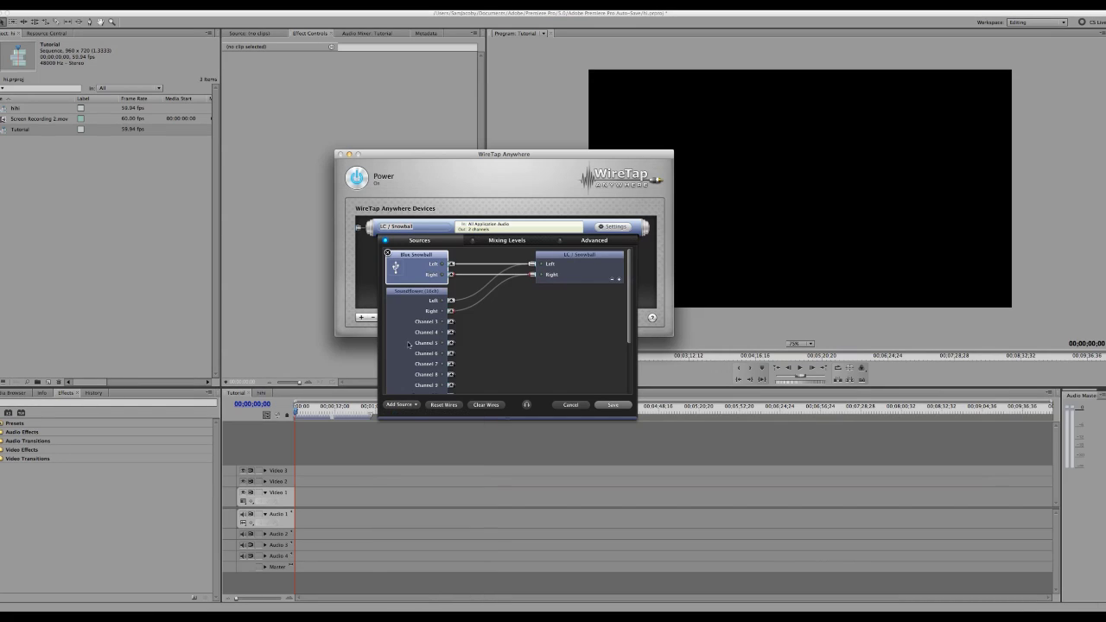
pyautogui.click(416, 292)
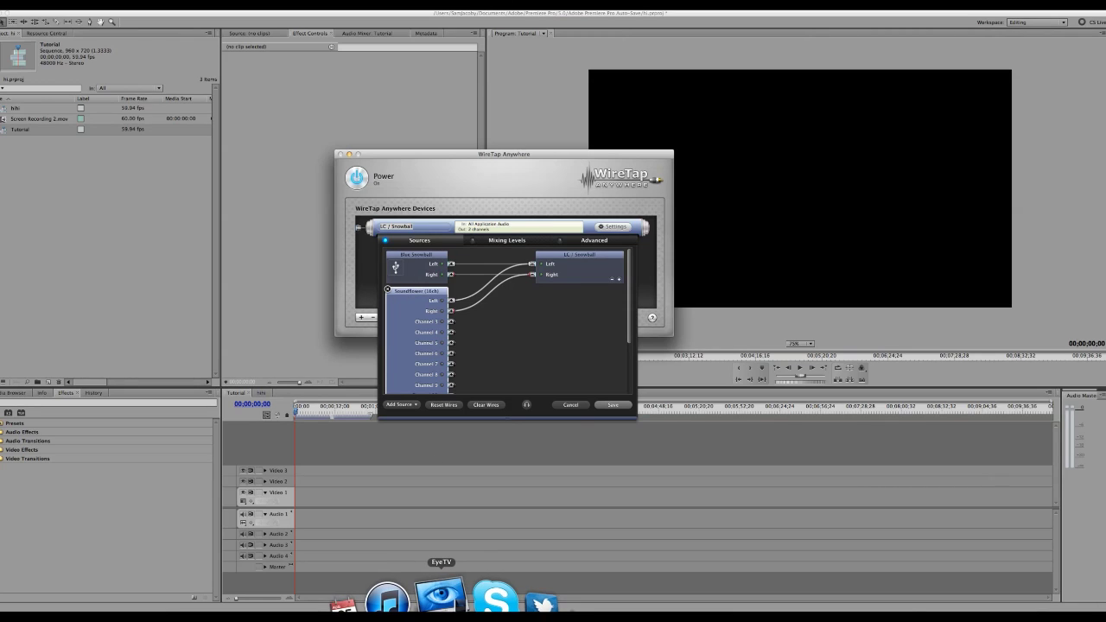
pyautogui.click(443, 595)
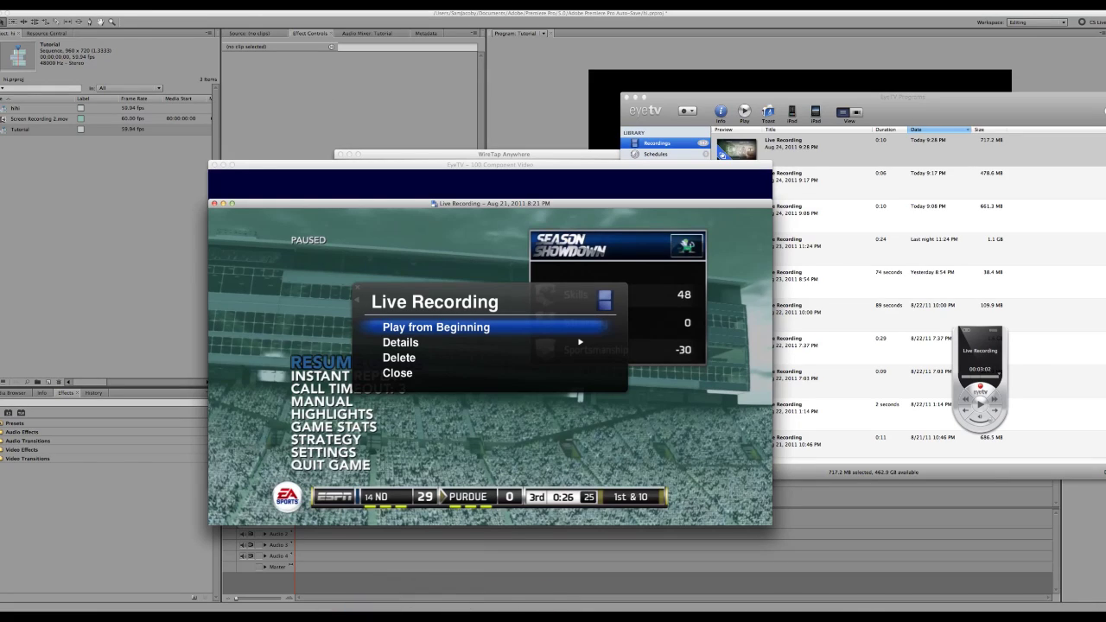
# Set EyeTV's Audio Output to Soundflower (16ch)
pyautogui.click(112, 5)
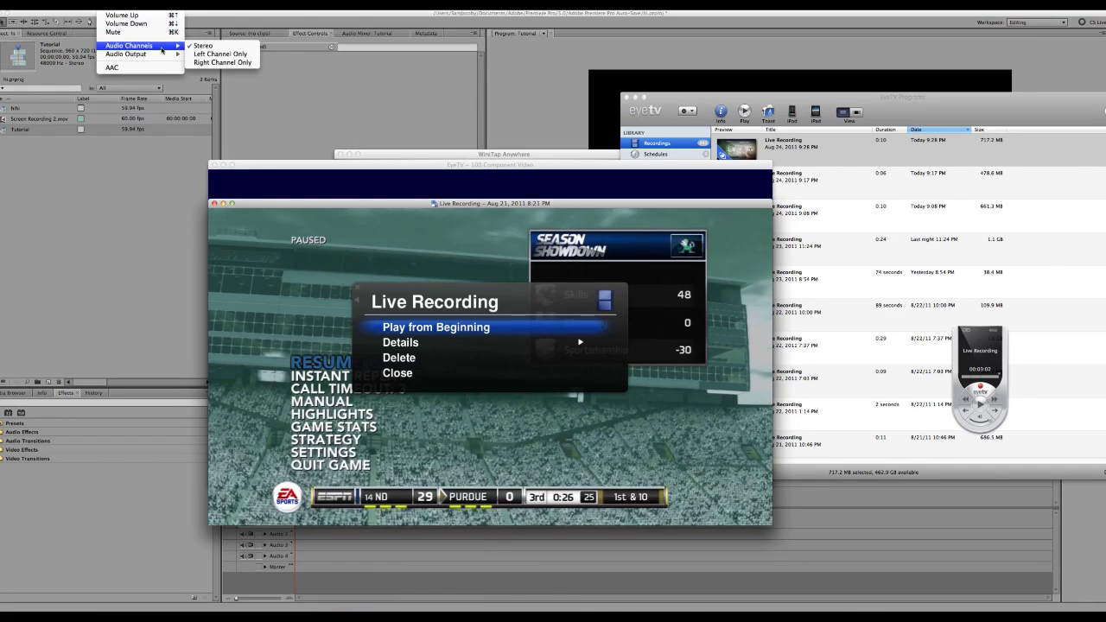
pyautogui.moveTo(174, 55)
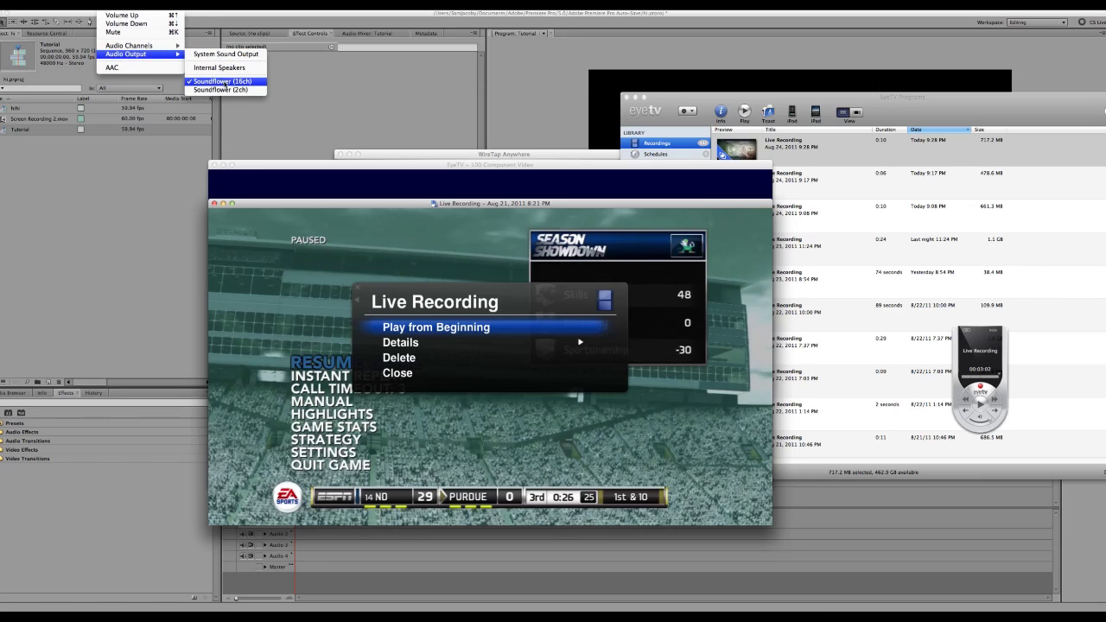
pyautogui.click(519, 156)
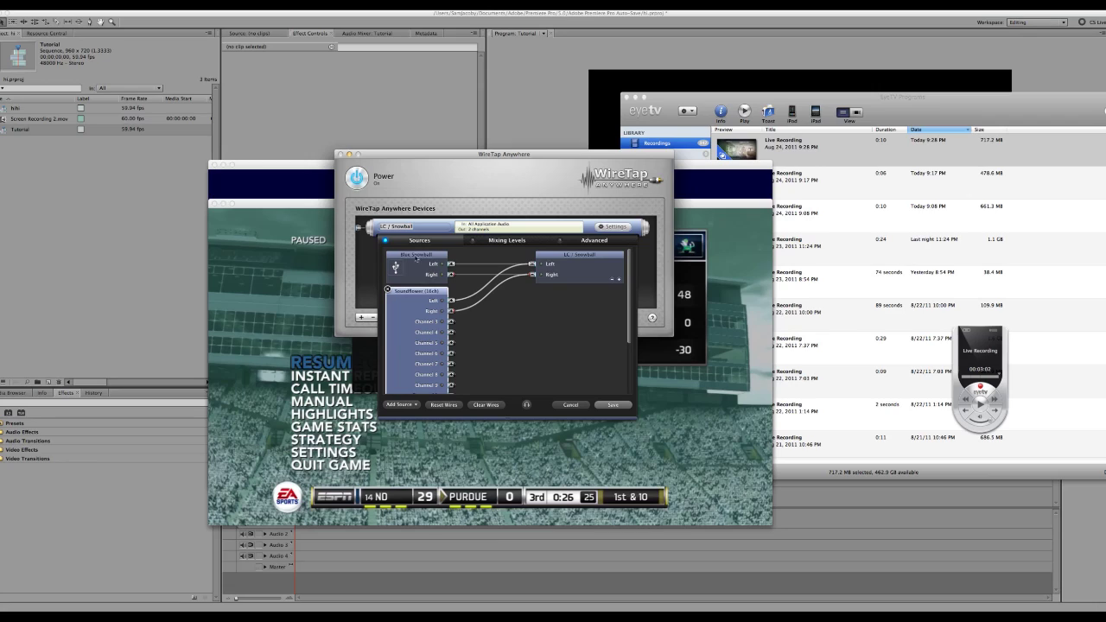
# Lower the Soundflower (16ch) mixing level slightly and save LC / Snowball's settings
pyautogui.click(482, 242)
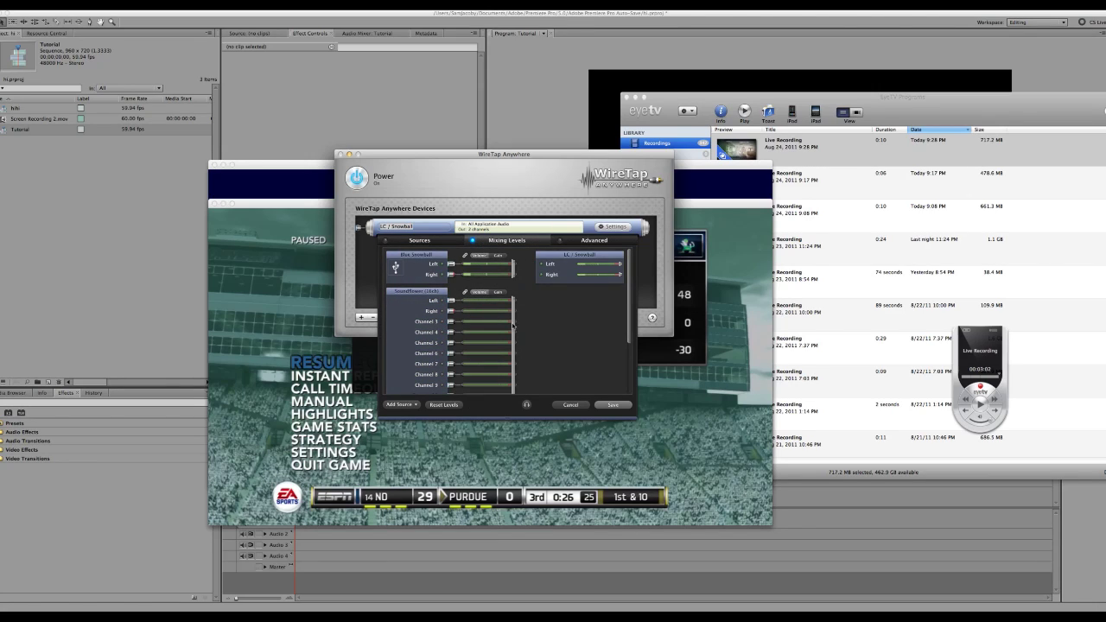
pyautogui.moveTo(514, 325); pyautogui.dragTo(503, 325)
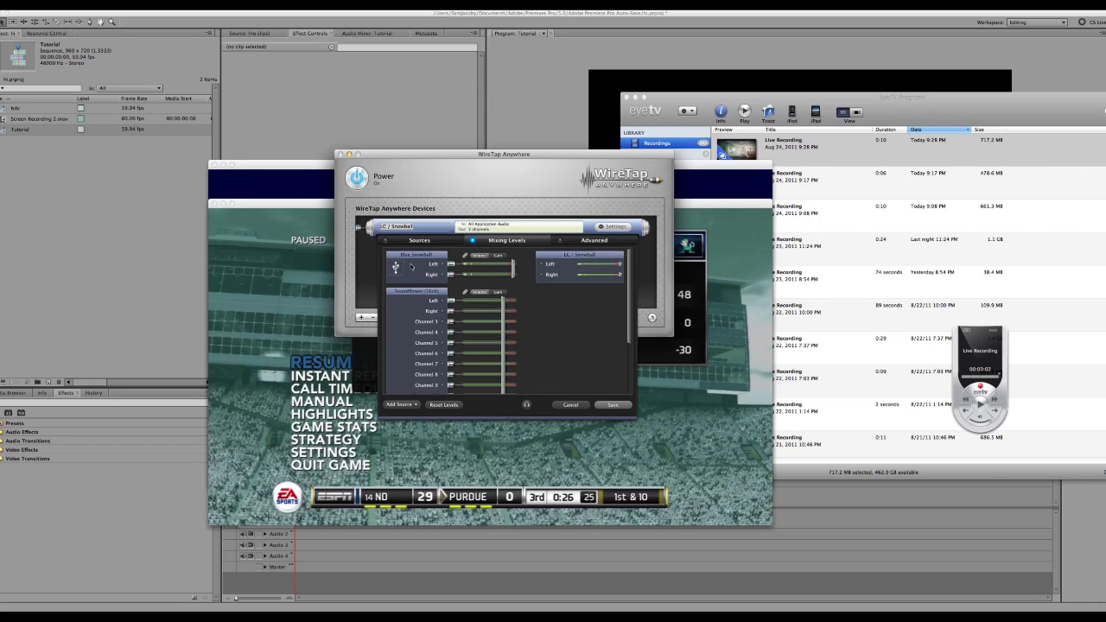
pyautogui.click(600, 404)
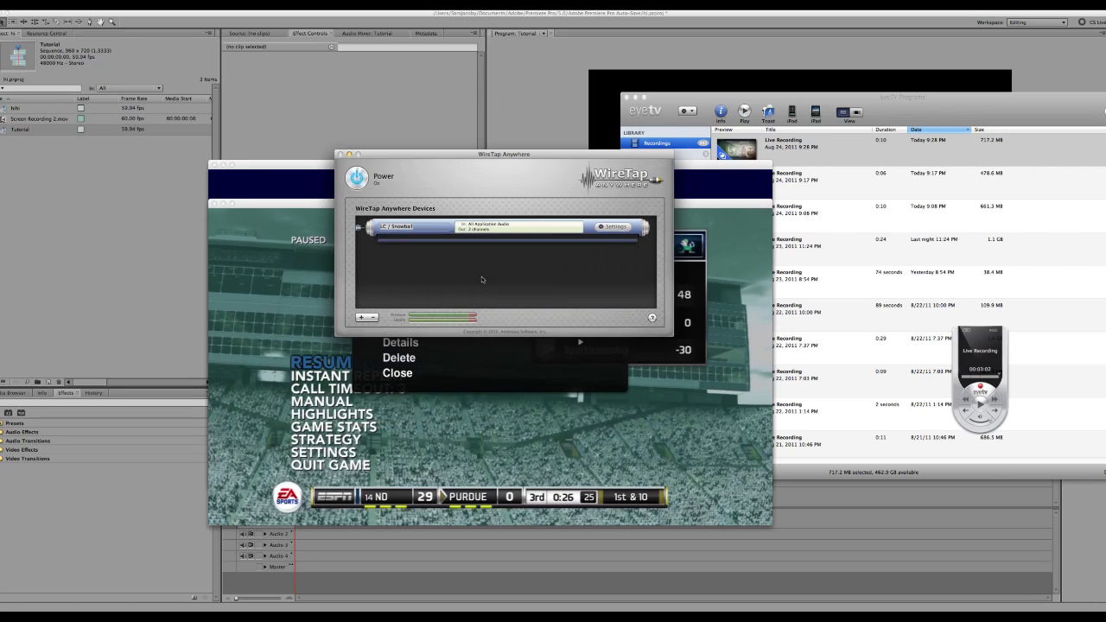
pyautogui.moveTo(403, 167); pyautogui.dragTo(434, 190)
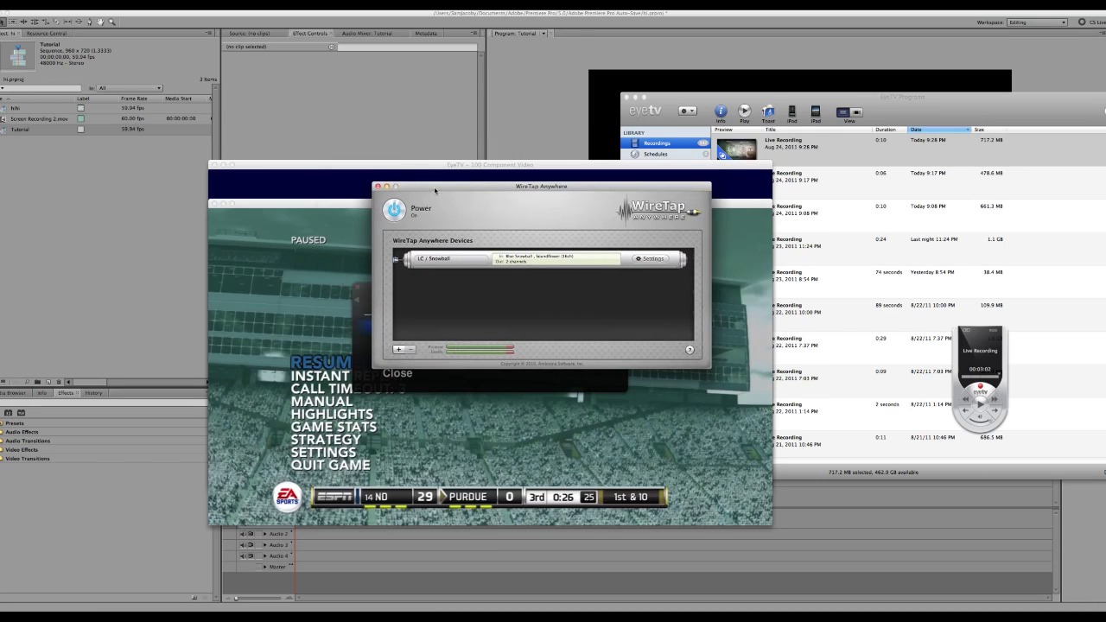
# Hide WireTap Anywhere and rearrange EyeTV's Live Recording and Component Video windows
pyautogui.click(387, 188)
pyautogui.click(436, 203)
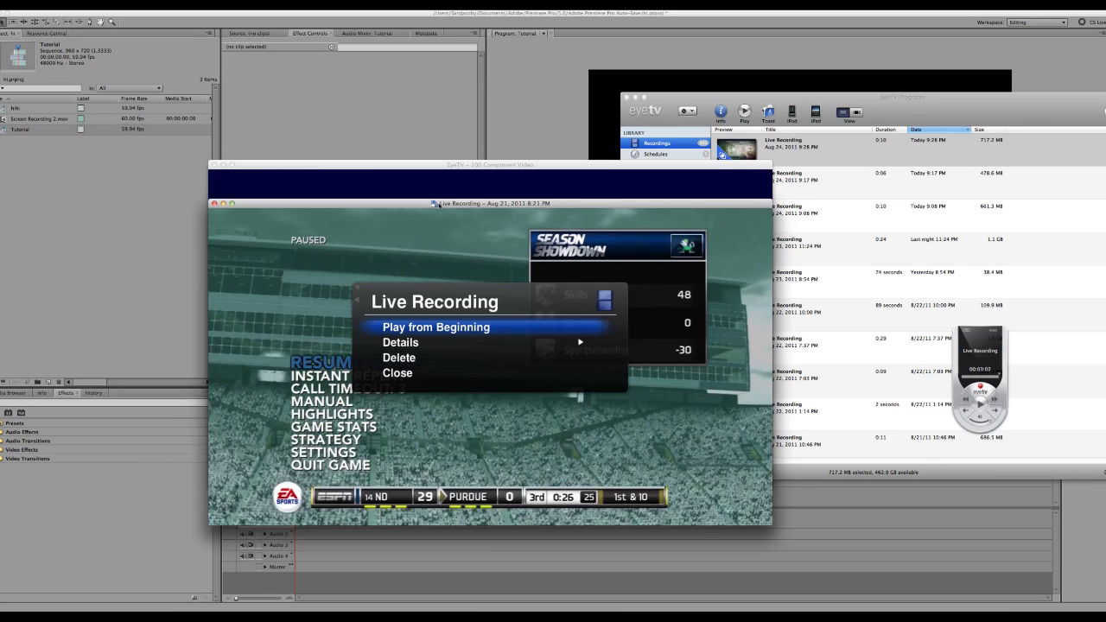
pyautogui.moveTo(437, 203); pyautogui.dragTo(441, 283)
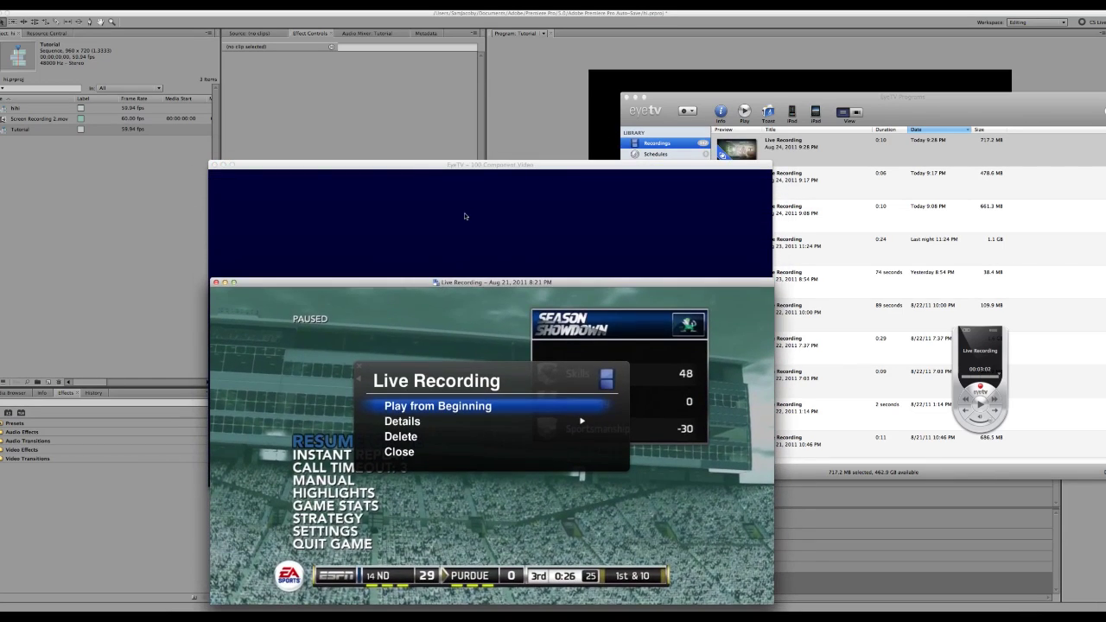
pyautogui.moveTo(485, 166); pyautogui.dragTo(486, 113)
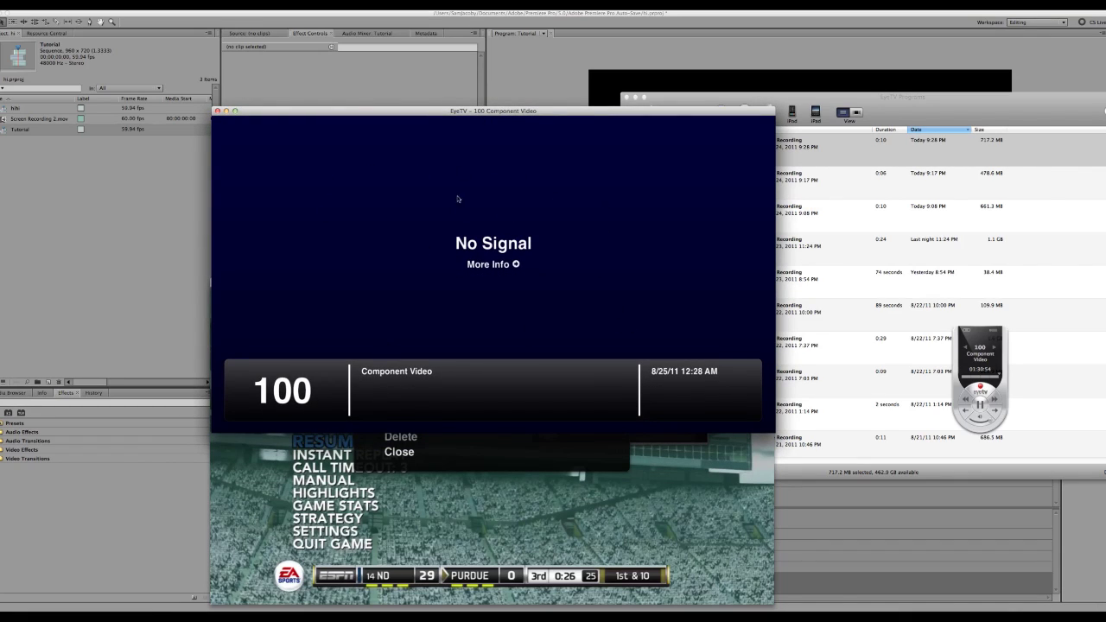
pyautogui.moveTo(459, 130); pyautogui.dragTo(541, 174)
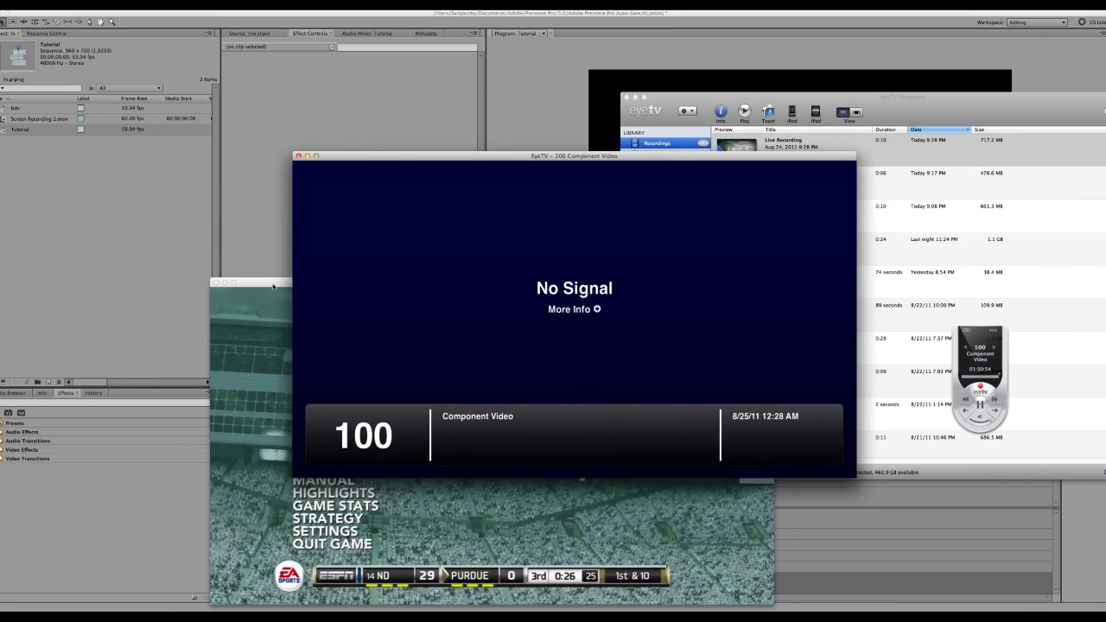
pyautogui.moveTo(272, 286); pyautogui.dragTo(254, 112)
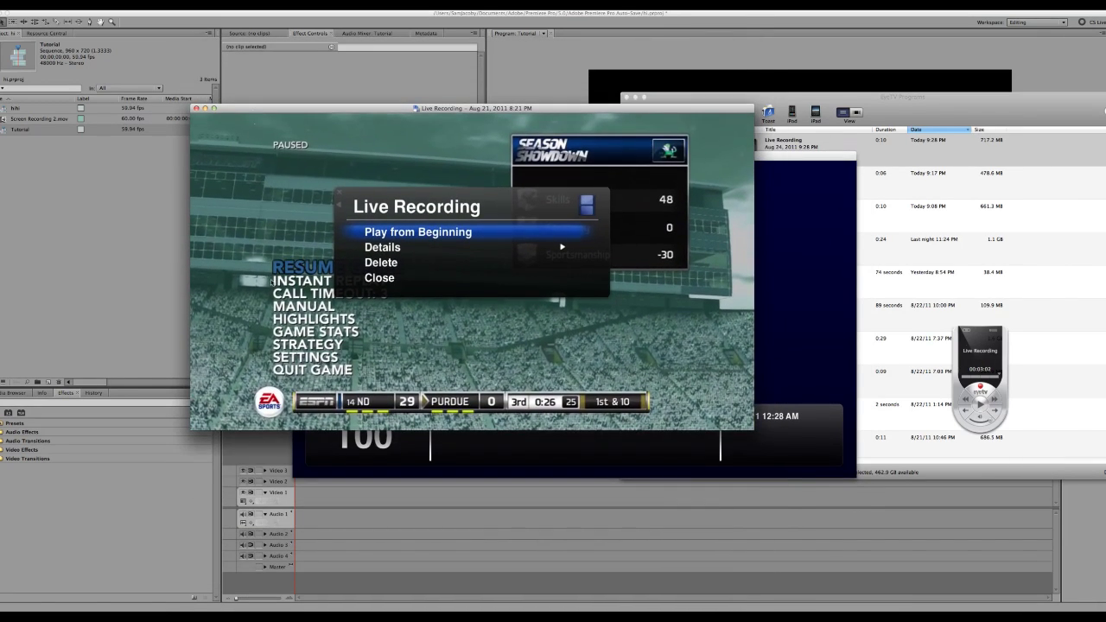
# Play the Live Recording from 00:00 and move its window aside to uncover the library
pyautogui.click(401, 224)
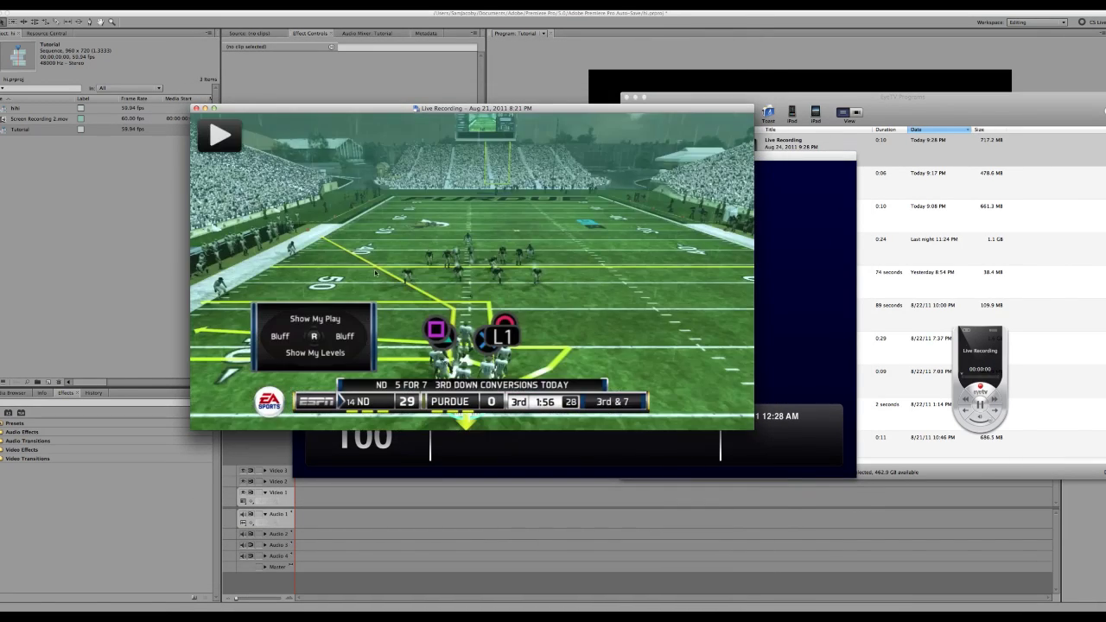
pyautogui.moveTo(268, 386); pyautogui.dragTo(246, 385)
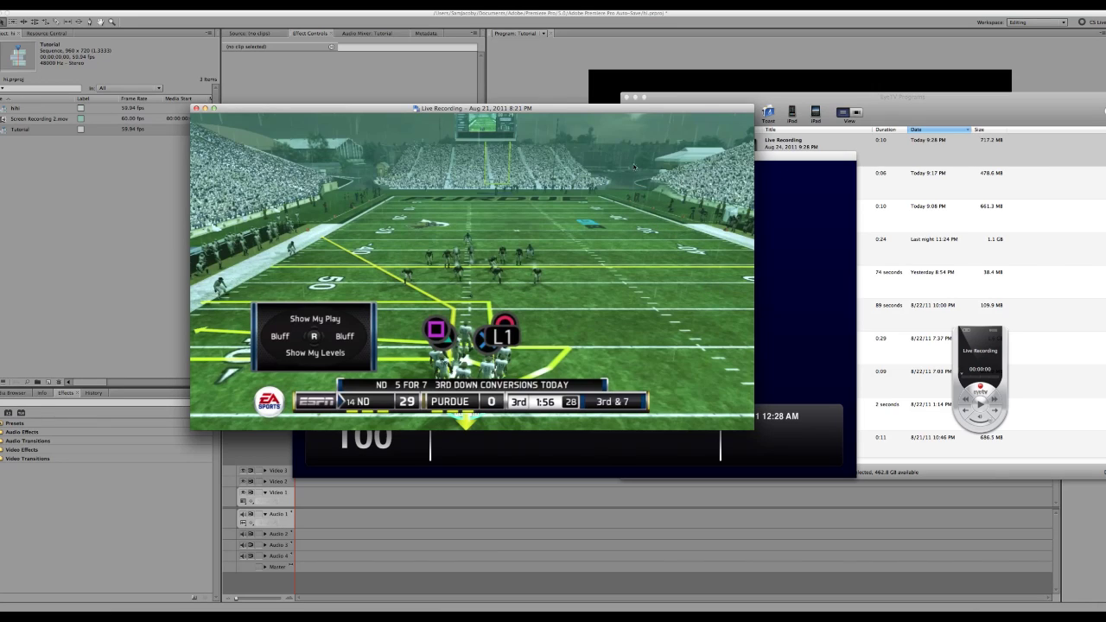
pyautogui.moveTo(654, 104); pyautogui.dragTo(721, 133)
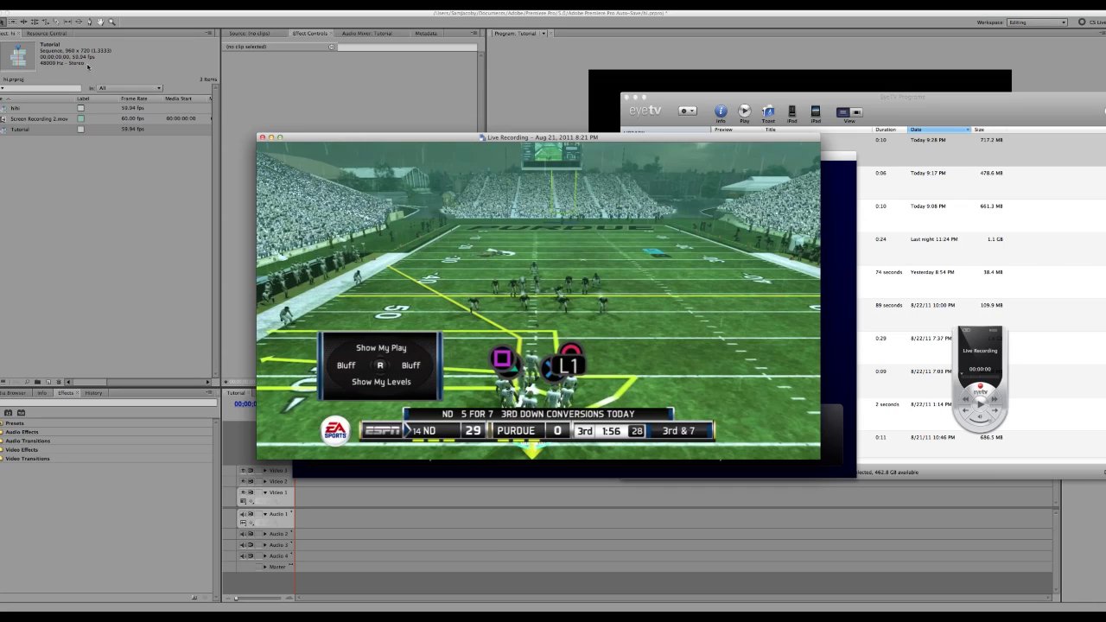
pyautogui.click(138, 84)
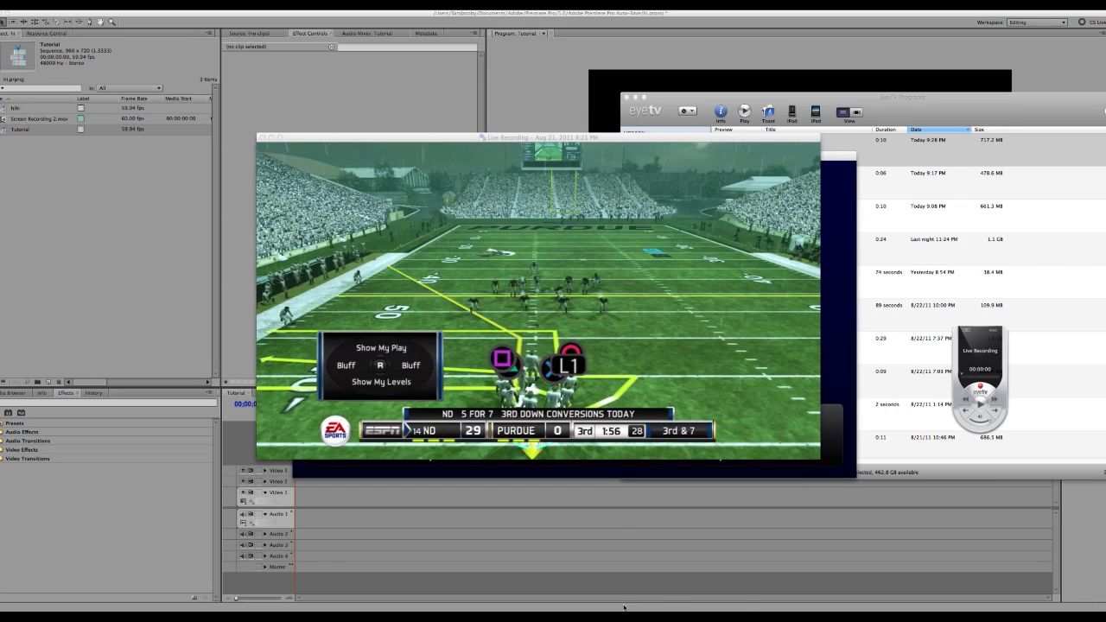
pyautogui.moveTo(621, 607)
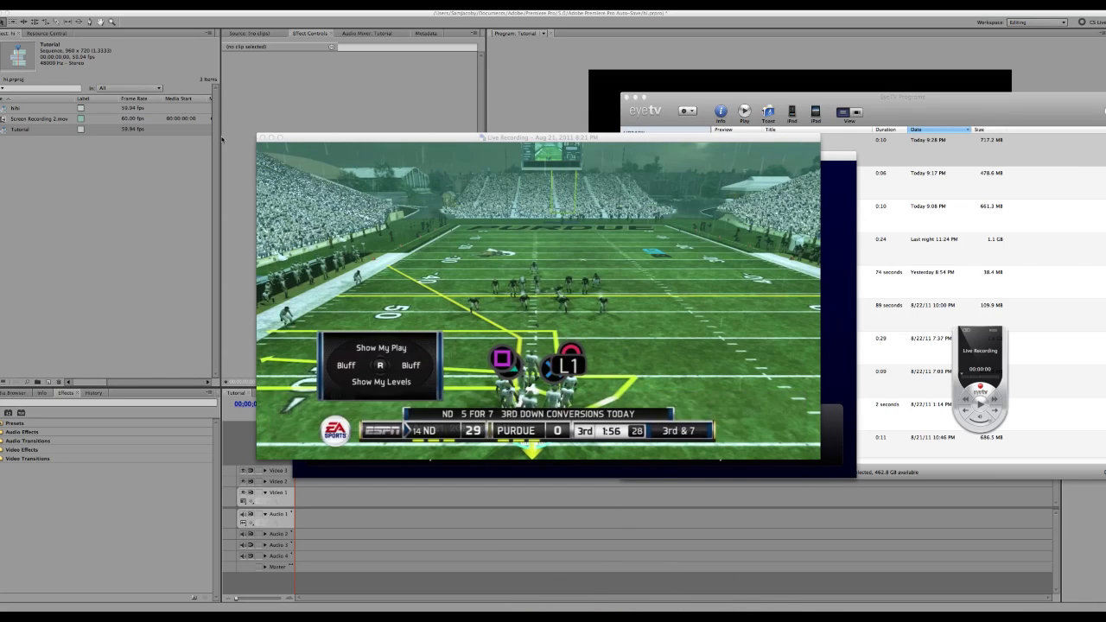
pyautogui.click(91, 4)
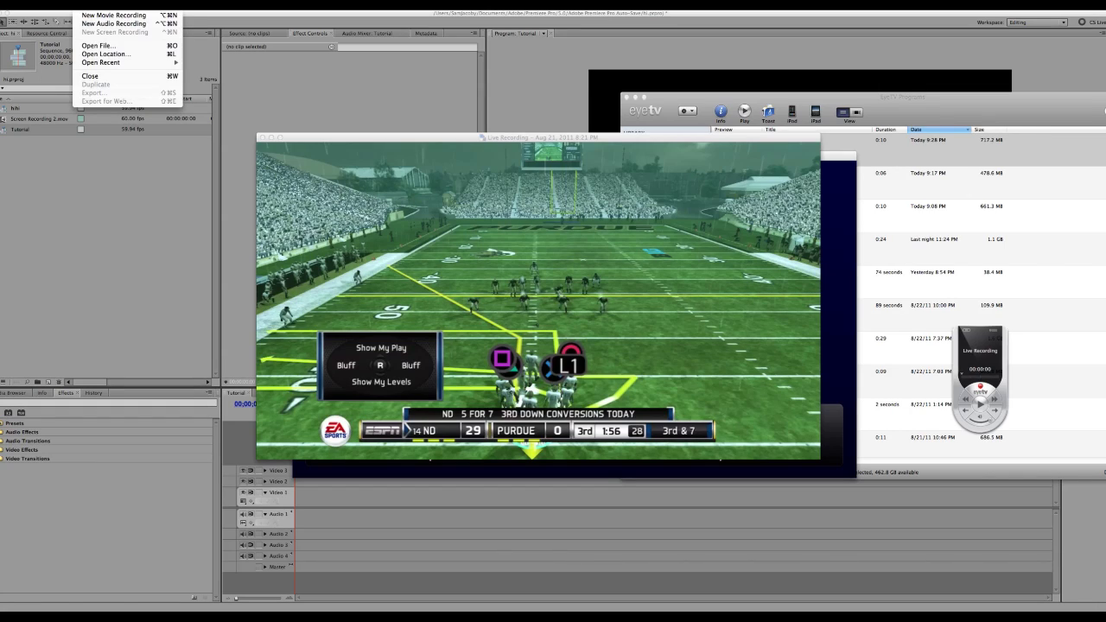
# Close QuickTime's File menu unused and bring EyeTV's 100 Component Video No Signal view forward
pyautogui.click(91, 7)
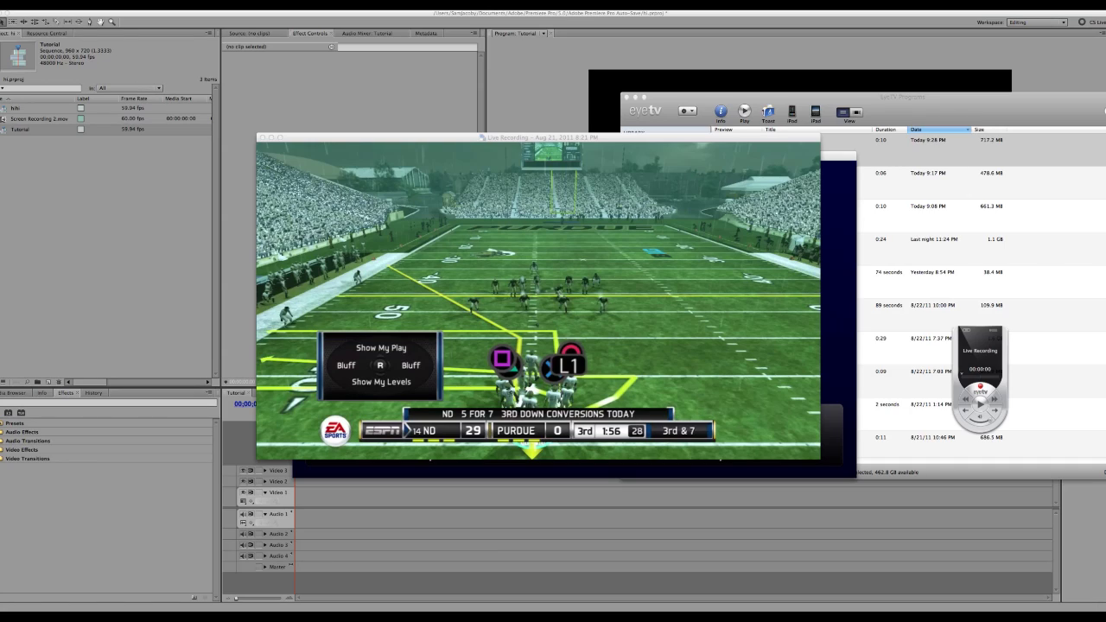
pyautogui.click(87, 5)
pyautogui.click(121, 32)
pyautogui.moveTo(526, 142); pyautogui.dragTo(507, 123)
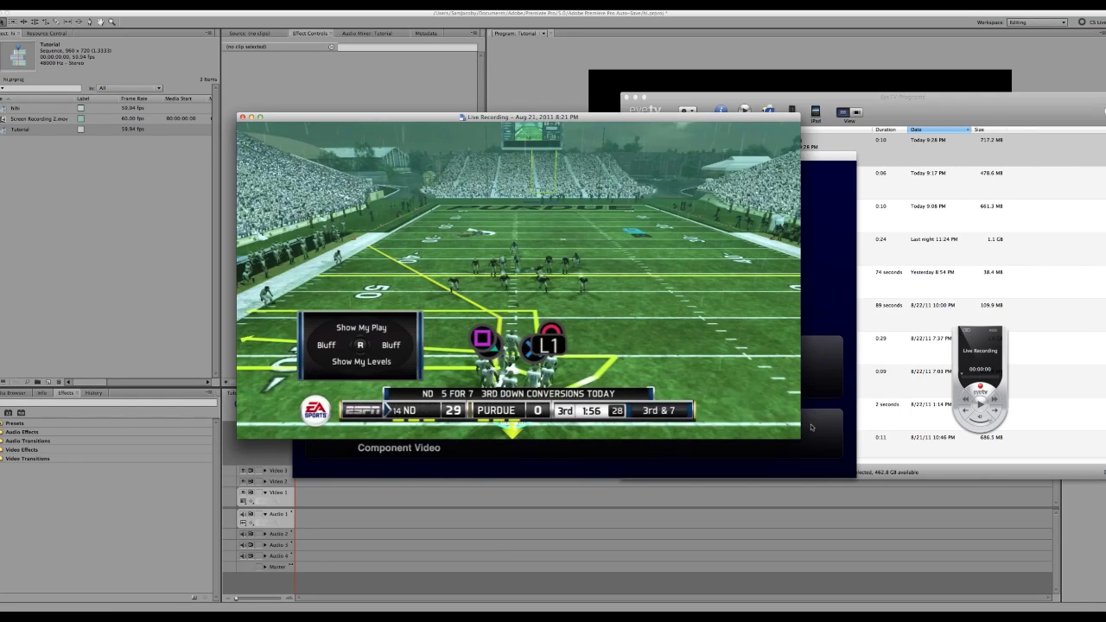
pyautogui.click(825, 371)
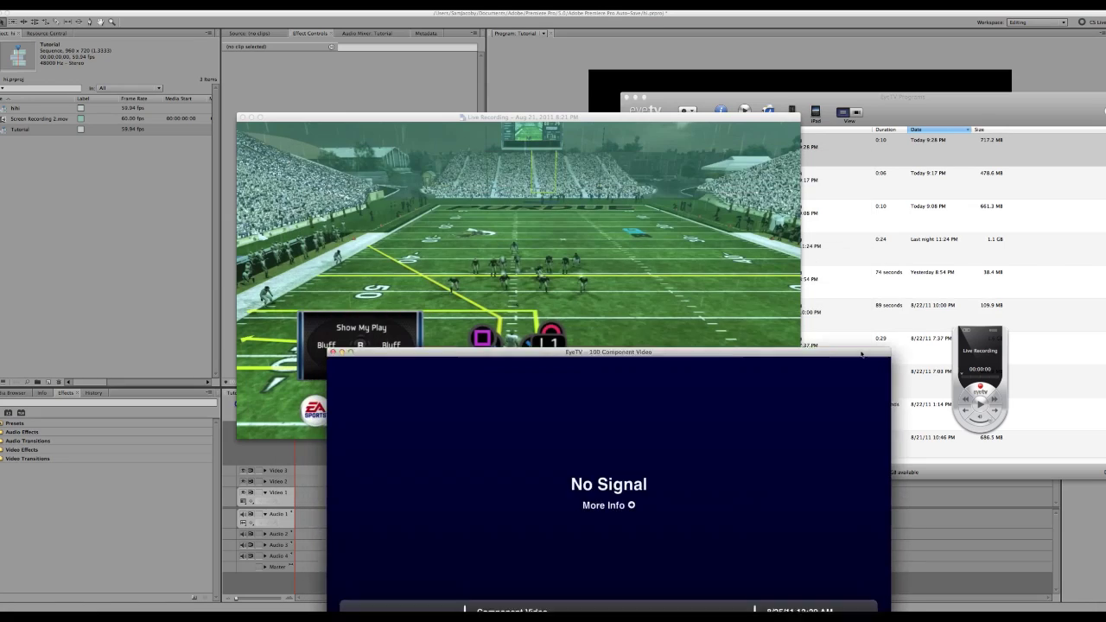
# Bring the Live Recording forward and show recording options: Blue Snowball, High quality, Desktop
pyautogui.click(753, 116)
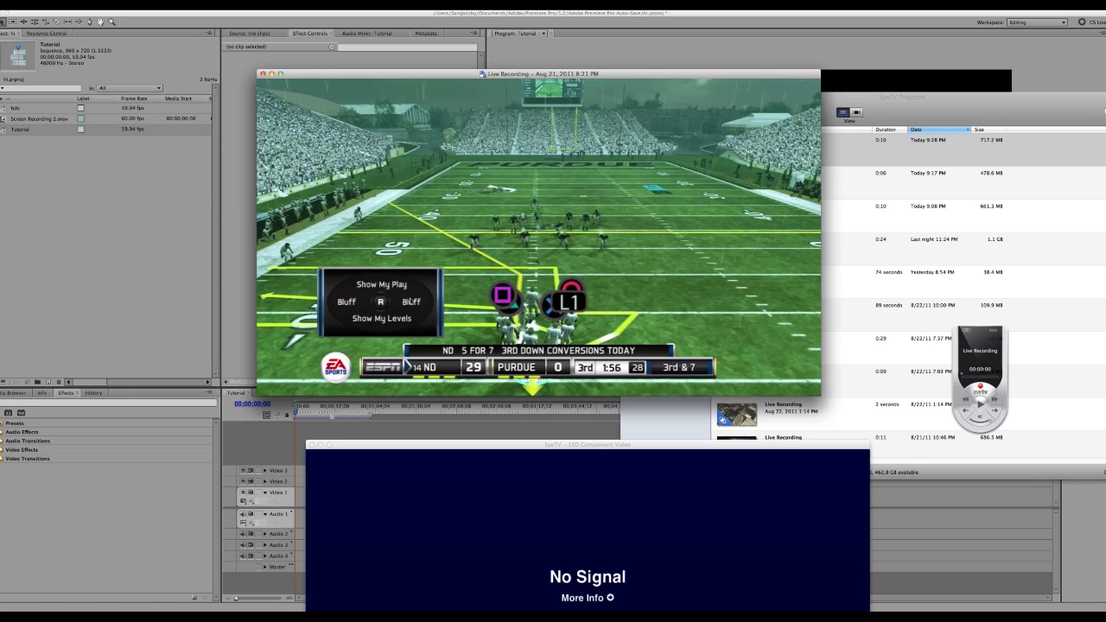
pyautogui.click(196, 105)
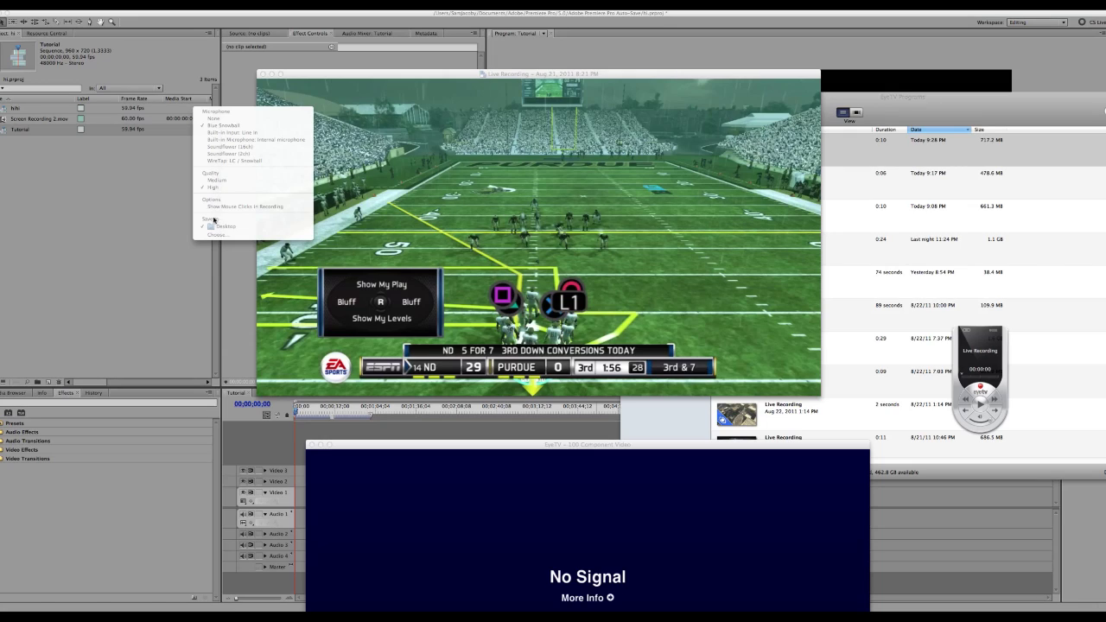
# Dismiss the recording options pop-up, keeping Blue Snowball, High quality and Desktop
pyautogui.click(197, 103)
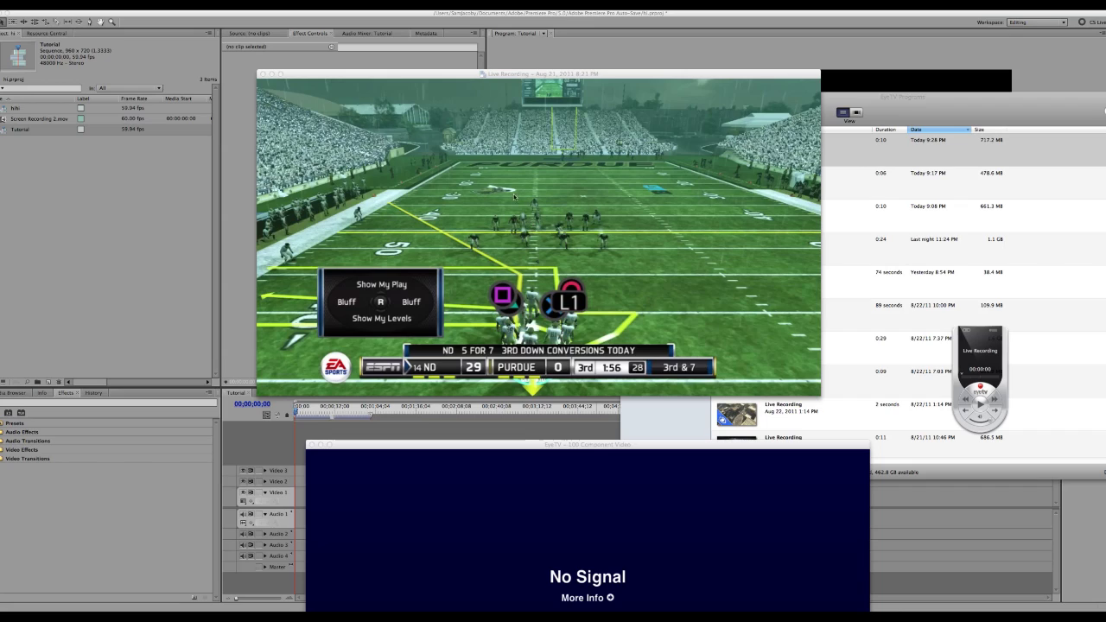
# Drag Screen Recording 2.mov onto Tutorial's Video 1 track and scrub ahead to preview it
pyautogui.click(246, 17)
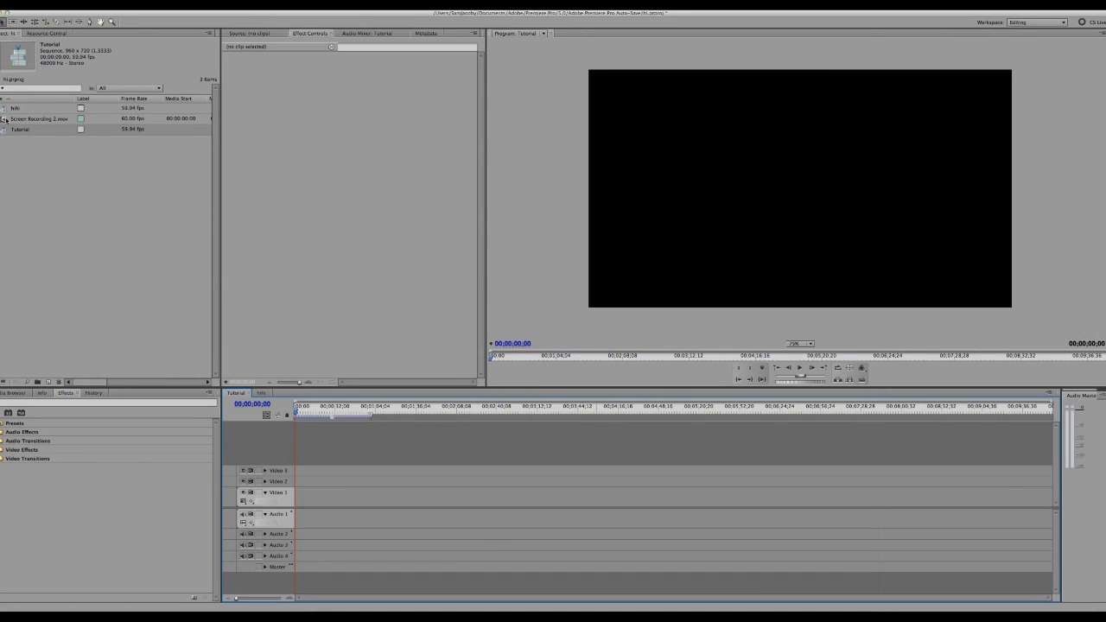
pyautogui.moveTo(4, 120); pyautogui.dragTo(92, 221)
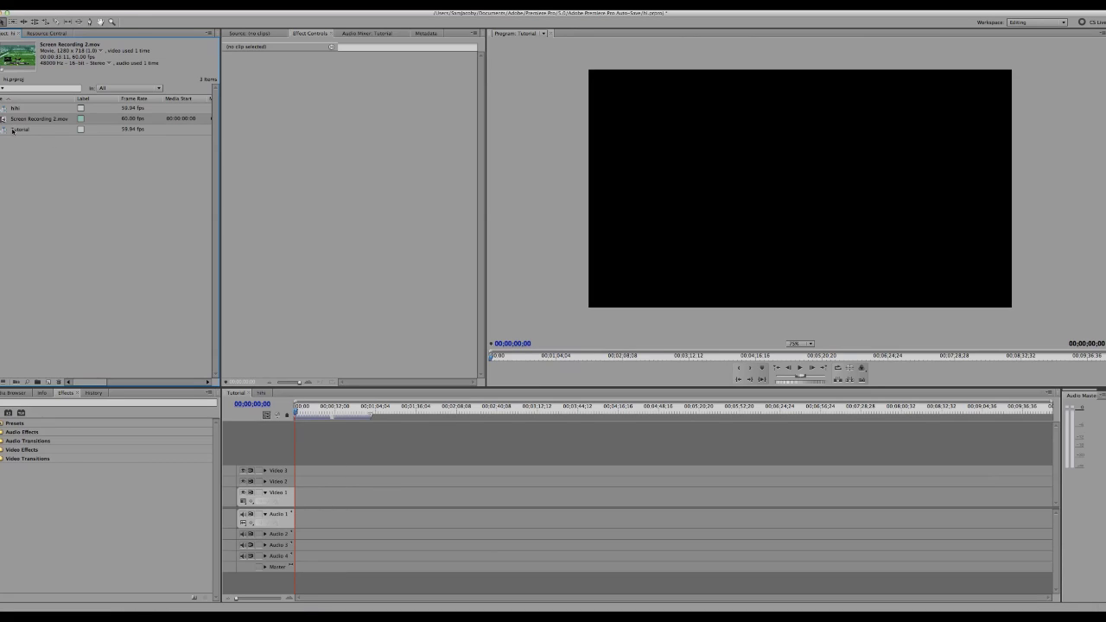
pyautogui.moveTo(2, 122); pyautogui.dragTo(299, 501)
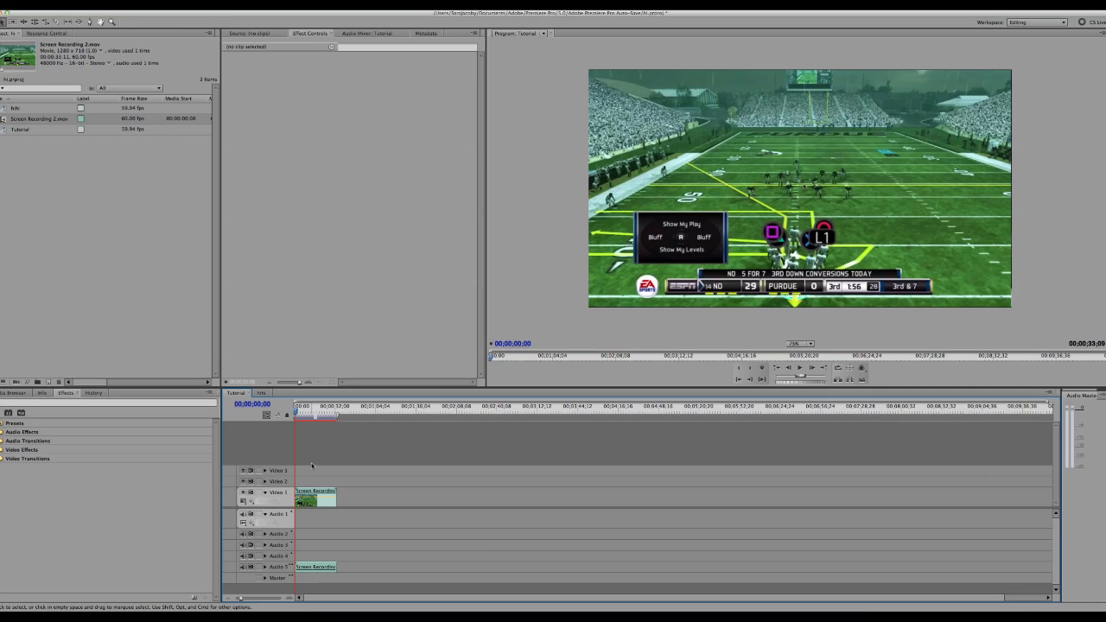
pyautogui.moveTo(297, 412); pyautogui.dragTo(266, 413)
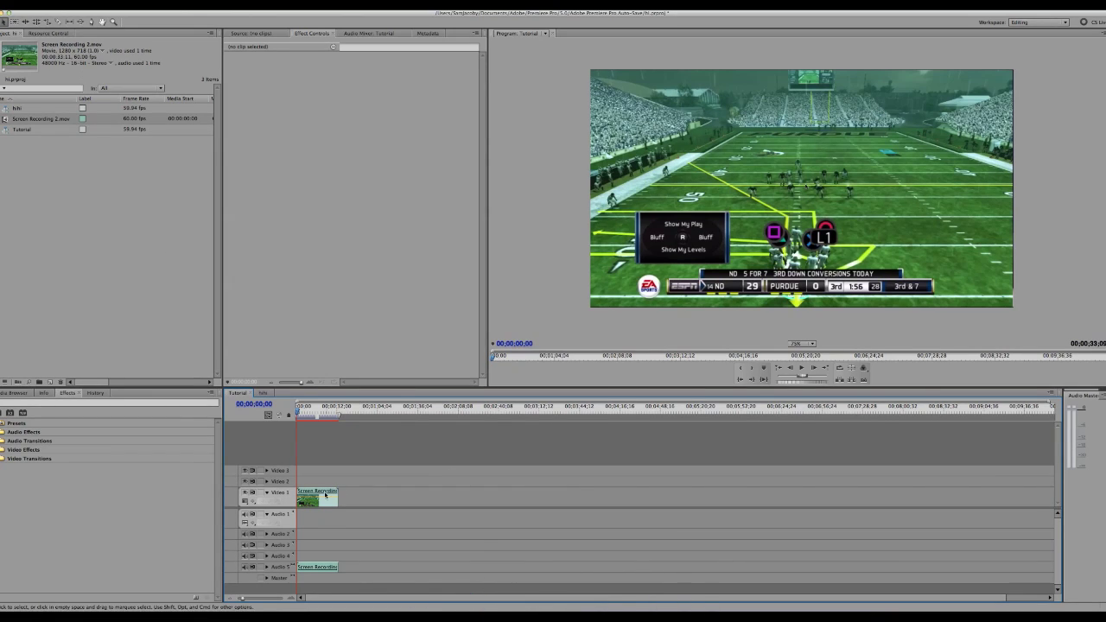
# Open H.264 Export Settings for the Tutorial sequence, enlarge the dialog, and set the output name
pyautogui.click(73, 7)
pyautogui.moveTo(105, 199)
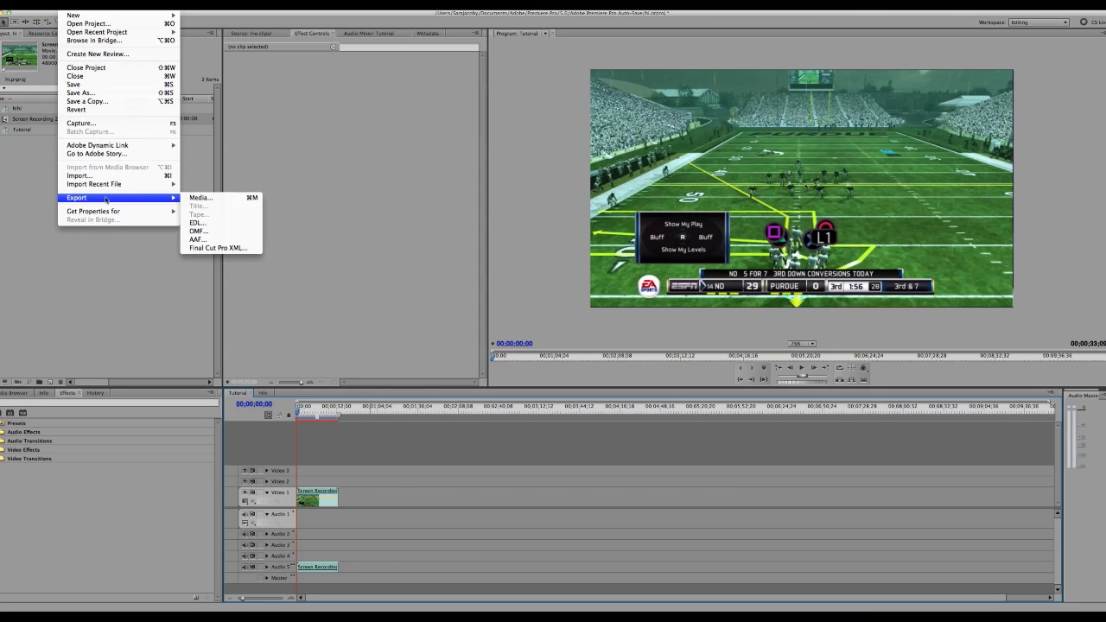
pyautogui.click(205, 201)
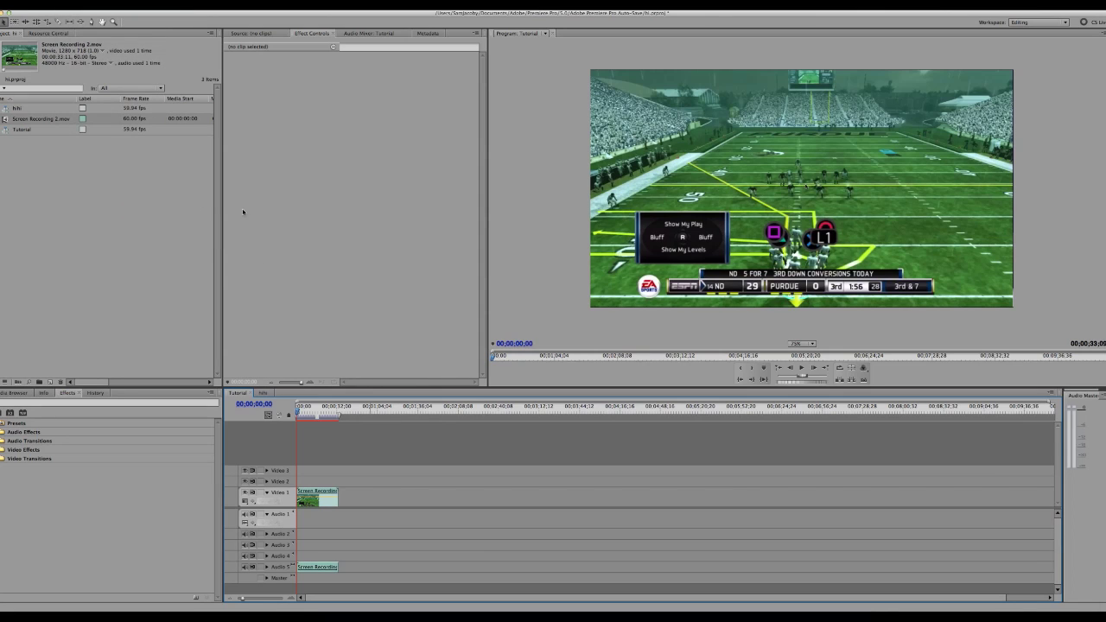
pyautogui.moveTo(803, 101); pyautogui.dragTo(524, 126)
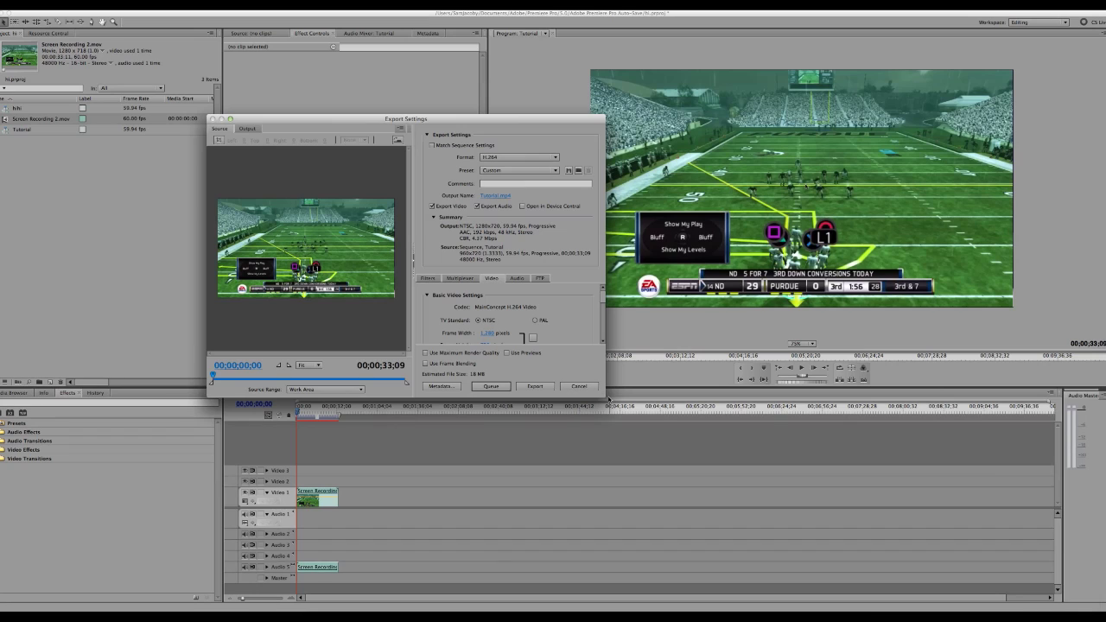
pyautogui.moveTo(604, 397); pyautogui.dragTo(759, 518)
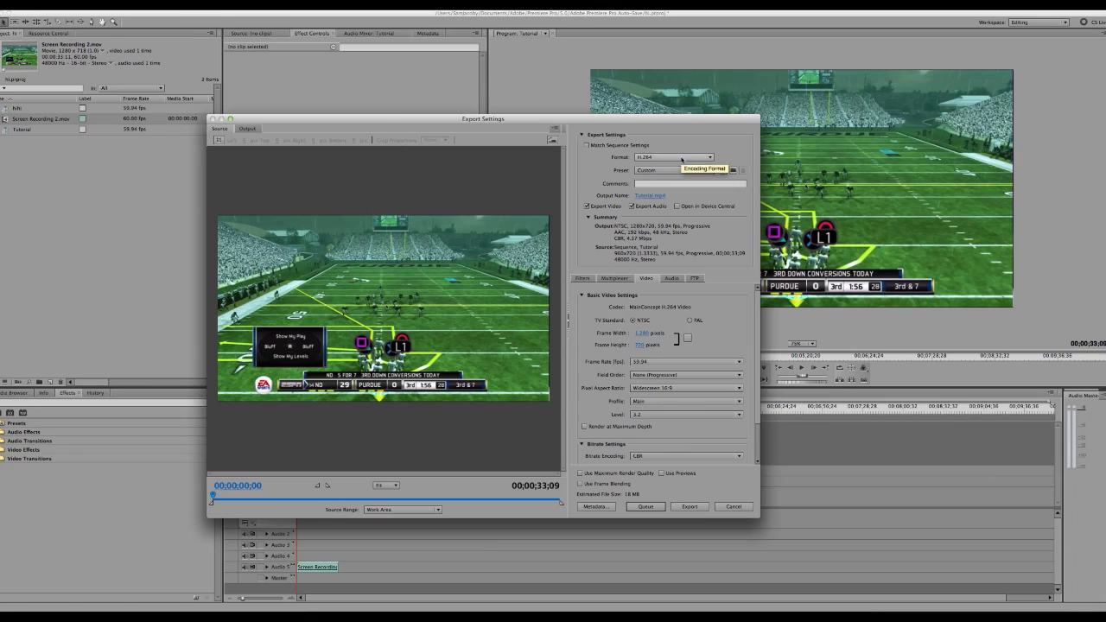
pyautogui.click(650, 195)
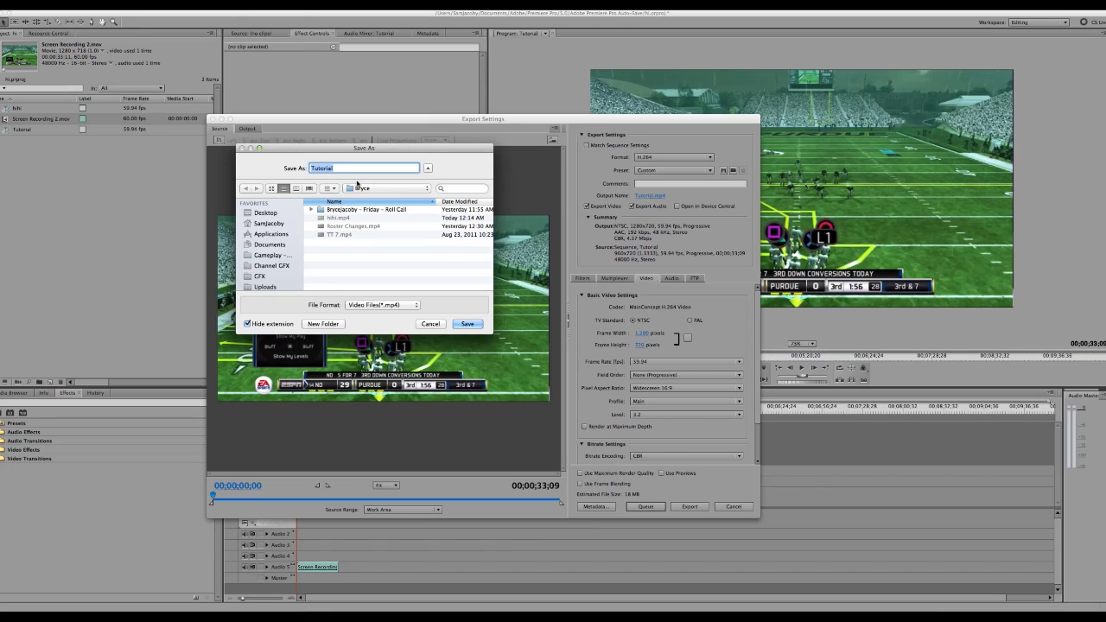
# Name the export file 'Tutorial' and confirm the save location
pyautogui.write('Tutorial')
pyautogui.press('Return')
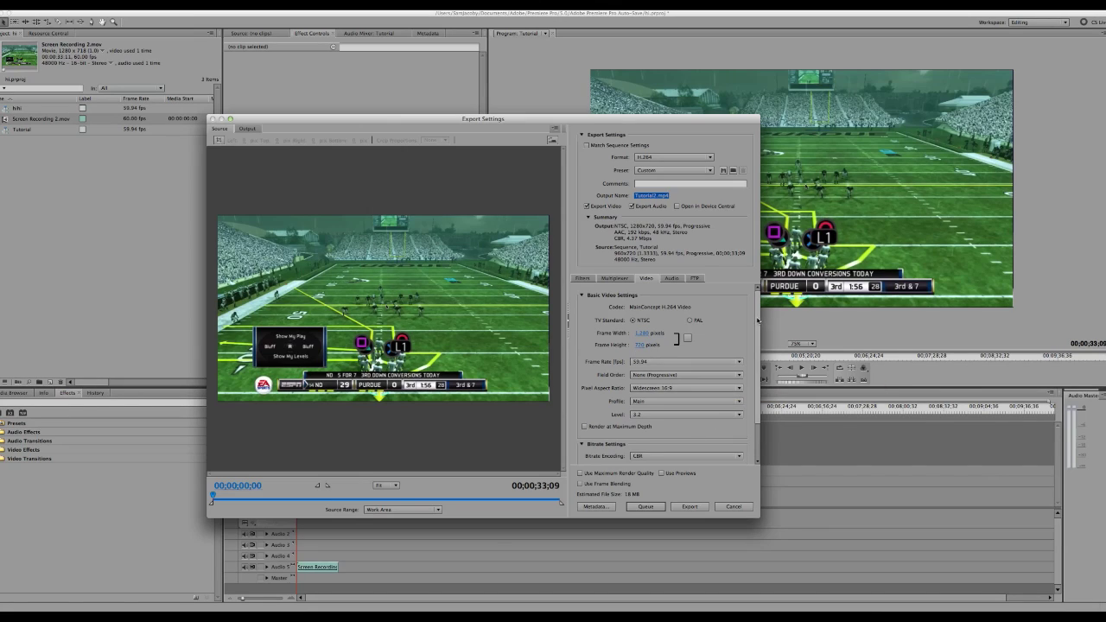
pyautogui.scroll(-3, 678, 415)
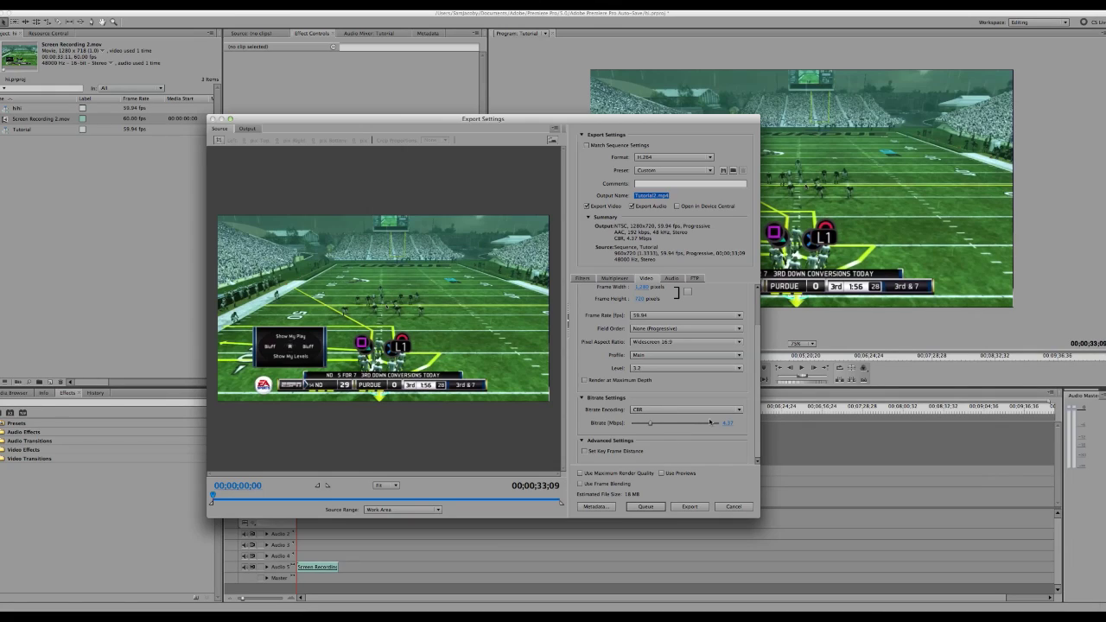
# Set the CBR video bitrate to about 4.18 Mbps and start encoding the export
pyautogui.click(710, 422)
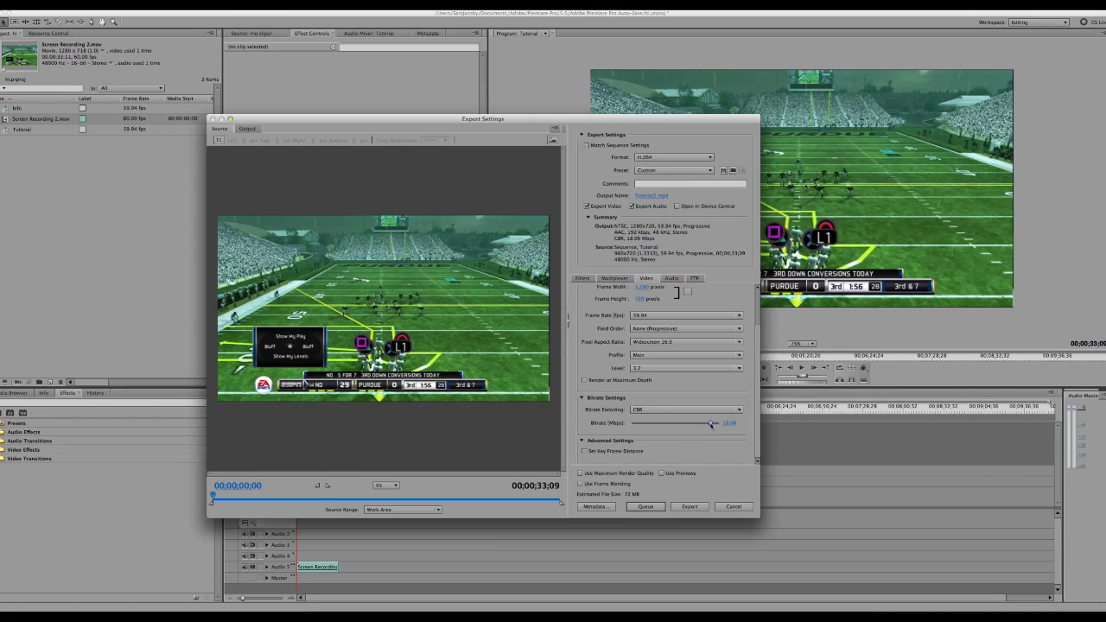
pyautogui.click(633, 423)
pyautogui.moveTo(633, 424); pyautogui.dragTo(653, 424)
pyautogui.moveTo(651, 424); pyautogui.dragTo(661, 424)
pyautogui.moveTo(660, 424); pyautogui.dragTo(650, 425)
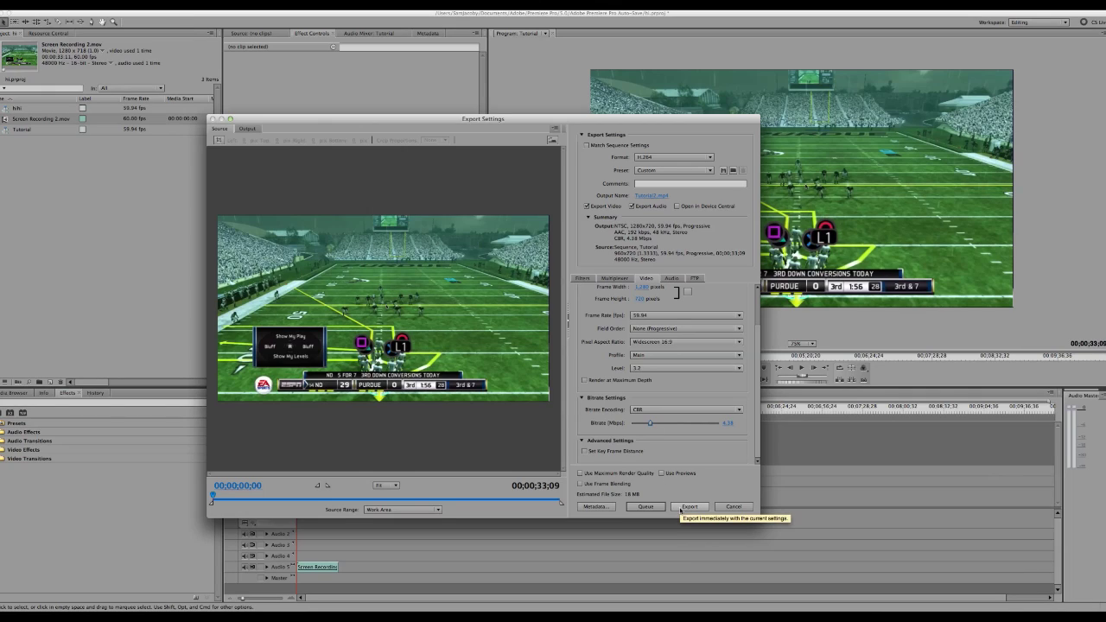
pyautogui.click(690, 507)
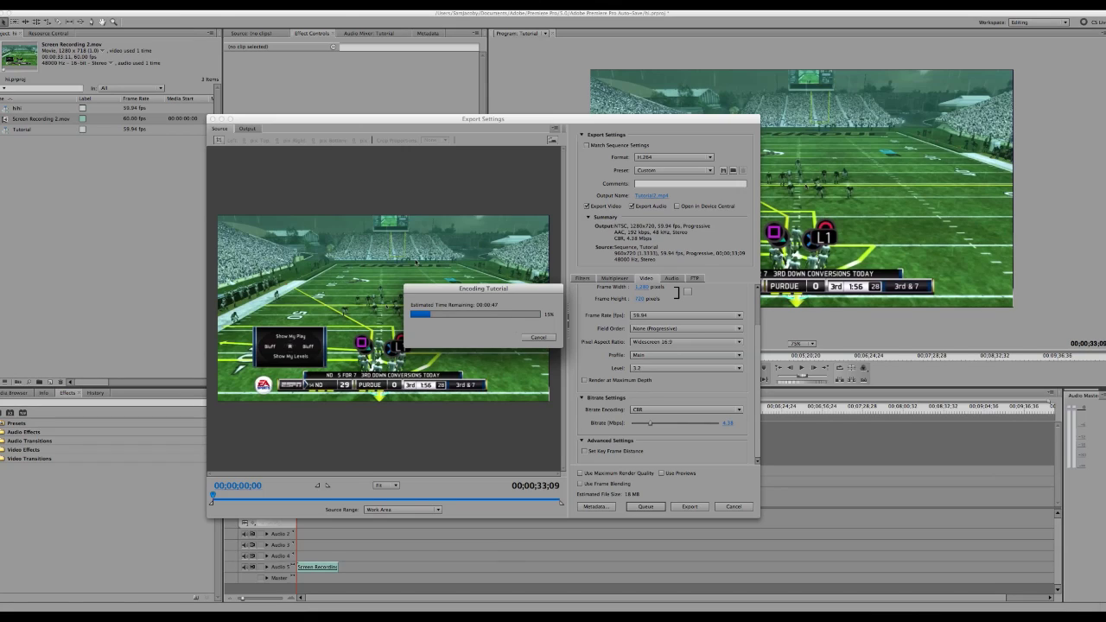
# Move the Encoding Tutorial progress window aside while the export runs
pyautogui.moveTo(477, 287); pyautogui.dragTo(490, 164)
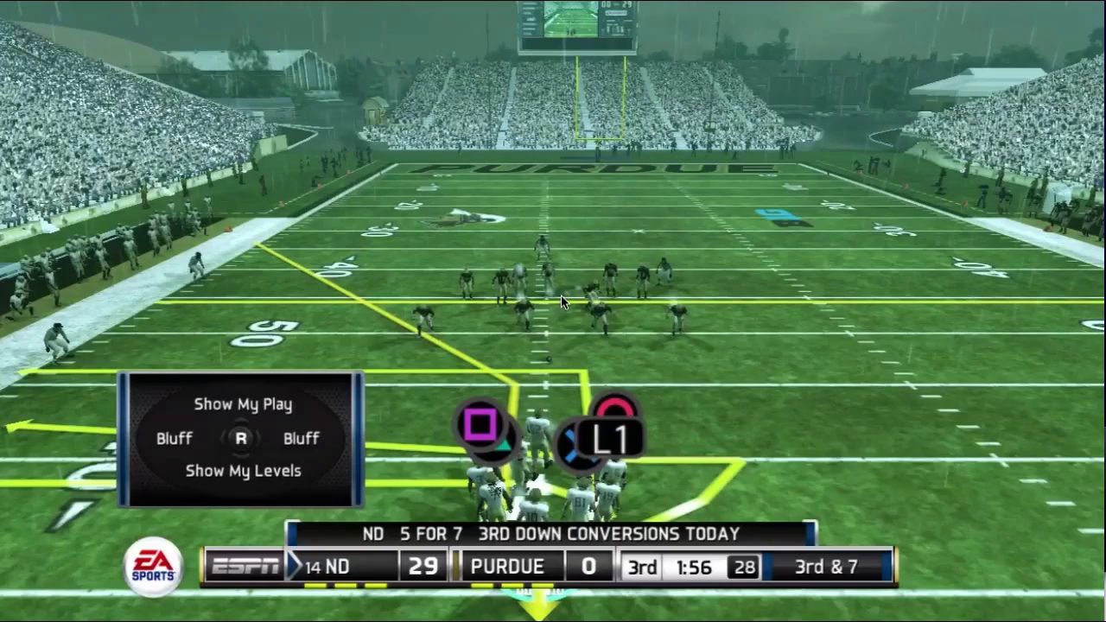
# Play back EyeTV's full-screen Live Recording of the football game
pyautogui.moveTo(369, 541)
pyautogui.click(93, 530)
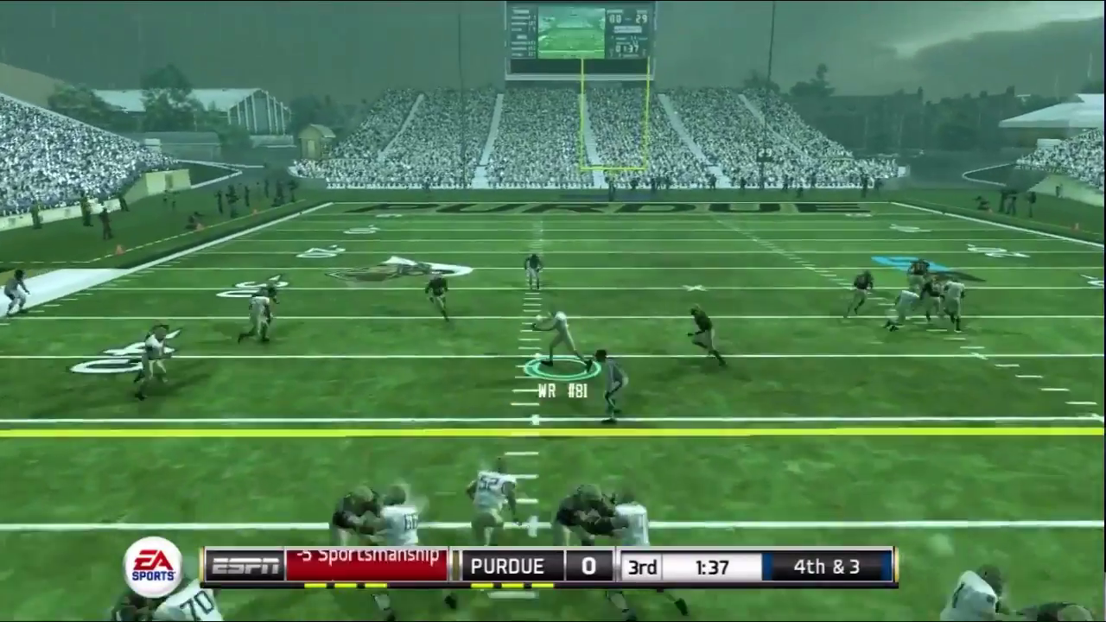
pyautogui.moveTo(515, 351)
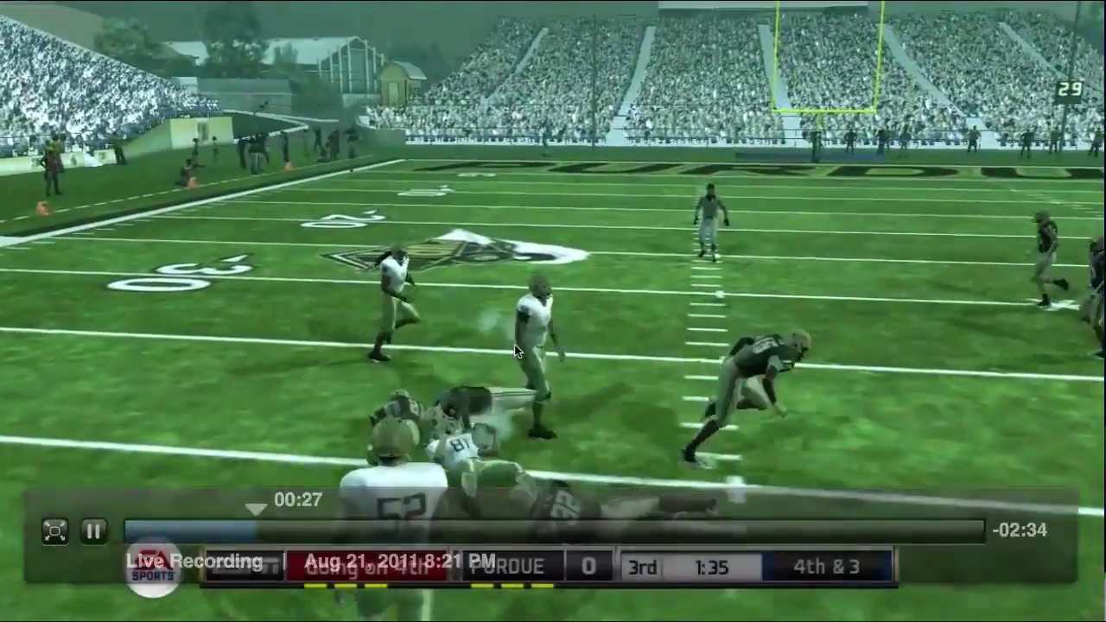